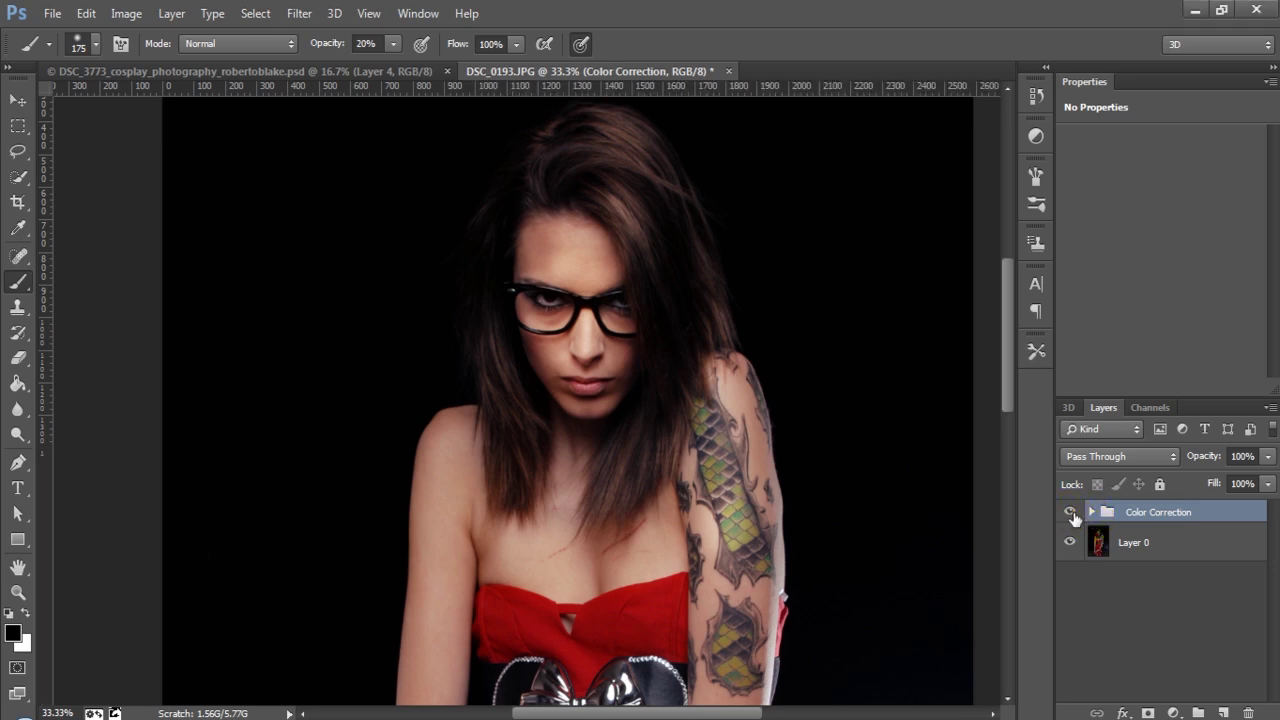
- Compare the photo with and without the Color Correction group, inspect its adjustment layers, and delete the group
{"action": "left_click", "coordinate": [1069, 513]}
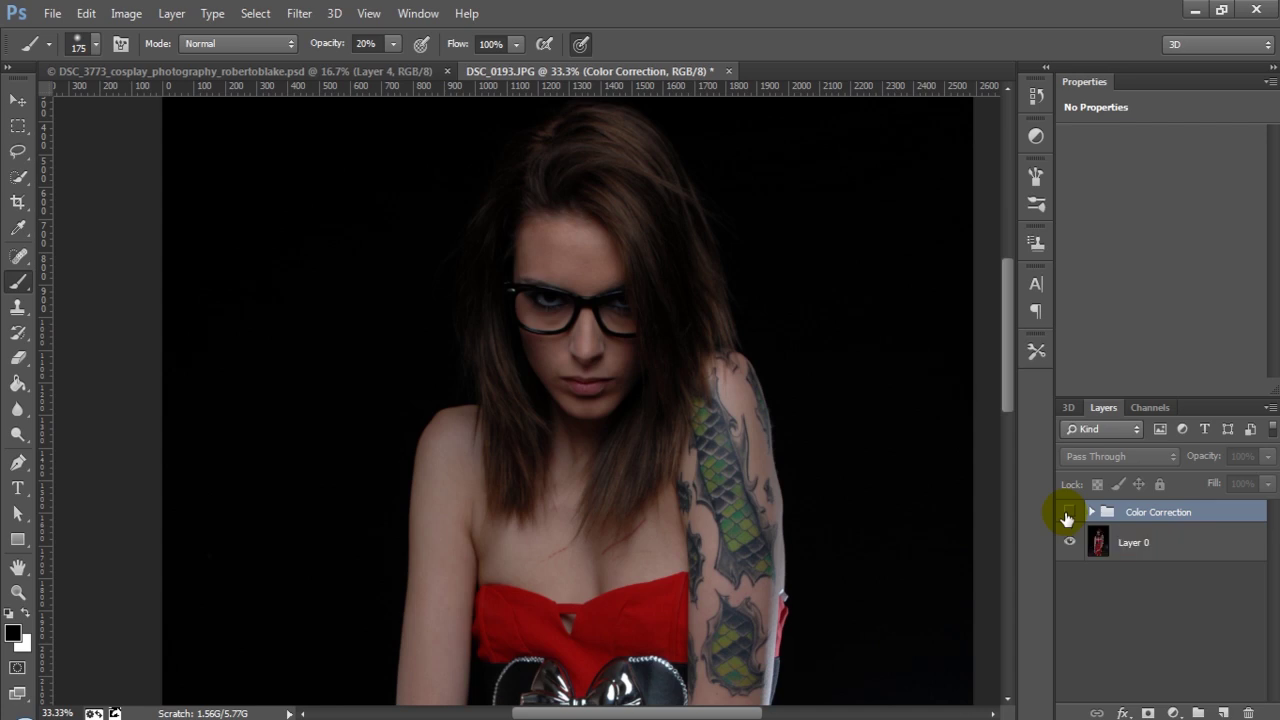
{"action": "left_click", "coordinate": [1068, 513]}
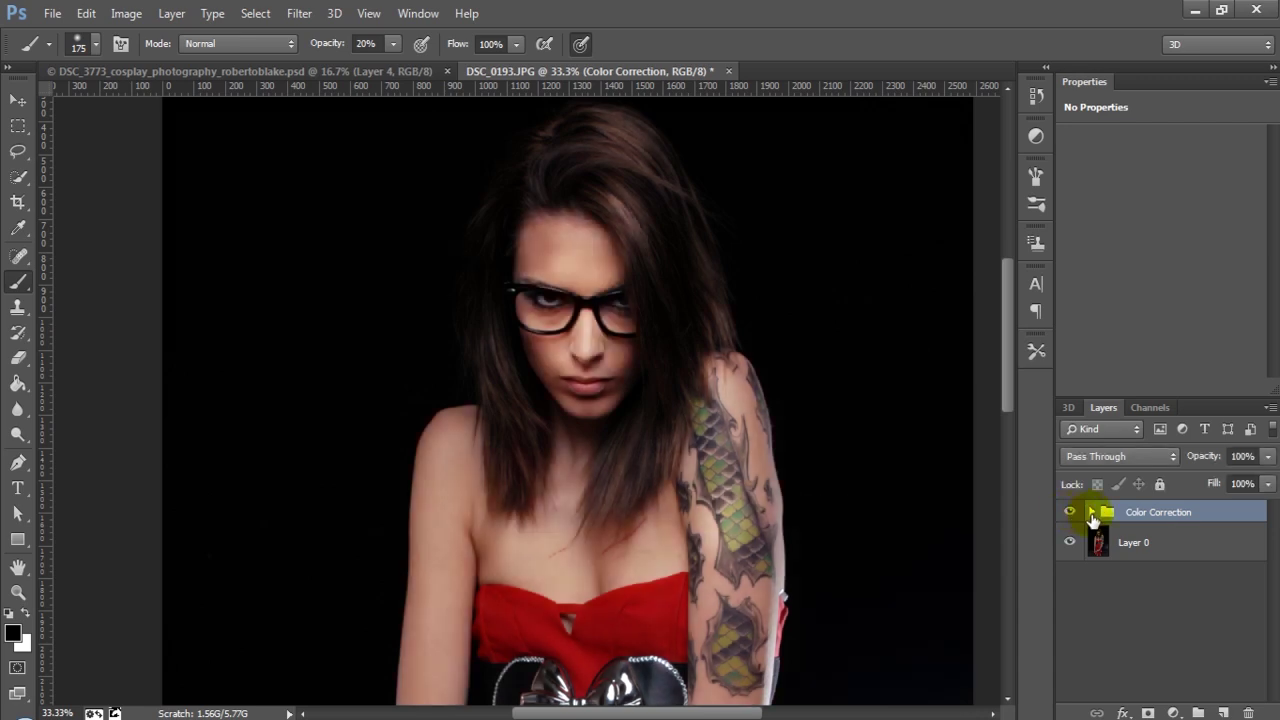
{"action": "double_click", "coordinate": [1092, 513]}
{"action": "left_click", "coordinate": [1092, 513]}
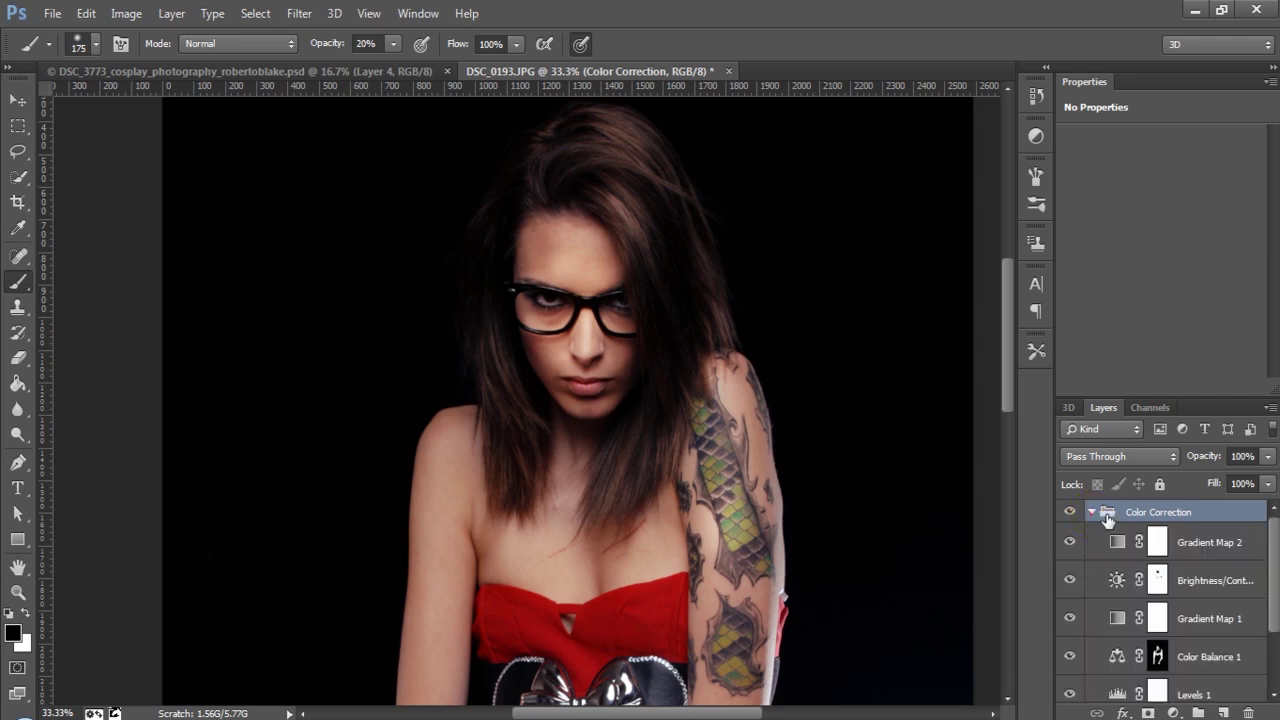
{"action": "mouse_move", "coordinate": [1276, 555]}
{"action": "left_mouse_down"}
{"action": "mouse_move", "coordinate": [1276, 597]}
{"action": "mouse_move", "coordinate": [1268, 548]}
{"action": "left_mouse_up"}
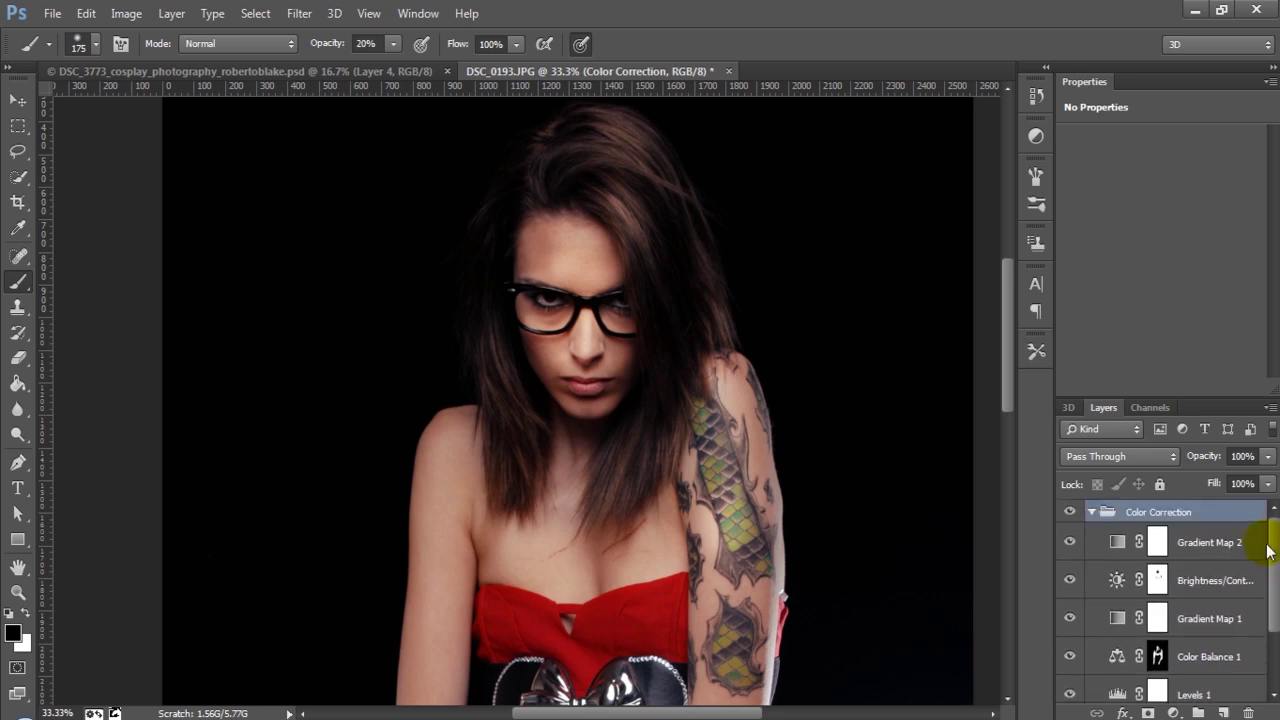
{"action": "left_click", "coordinate": [1091, 513]}
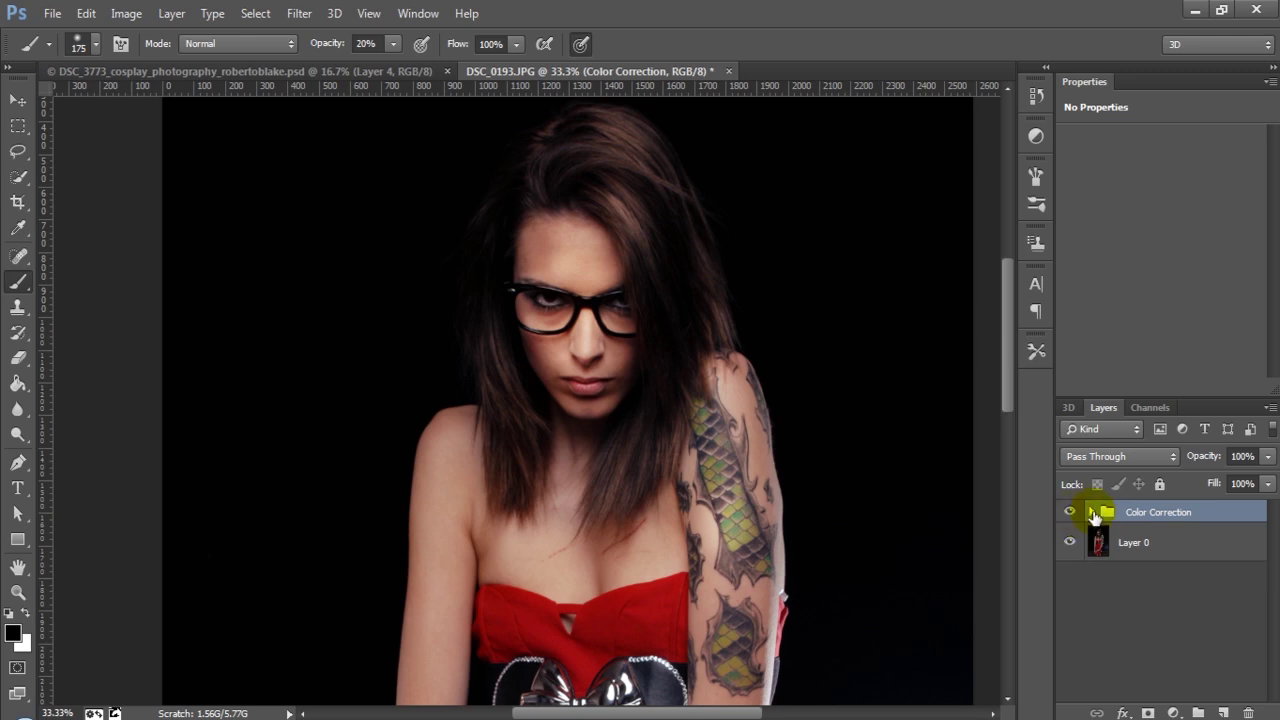
{"action": "left_click_drag", "start_coordinate": [1097, 511], "coordinate": [1249, 713]}
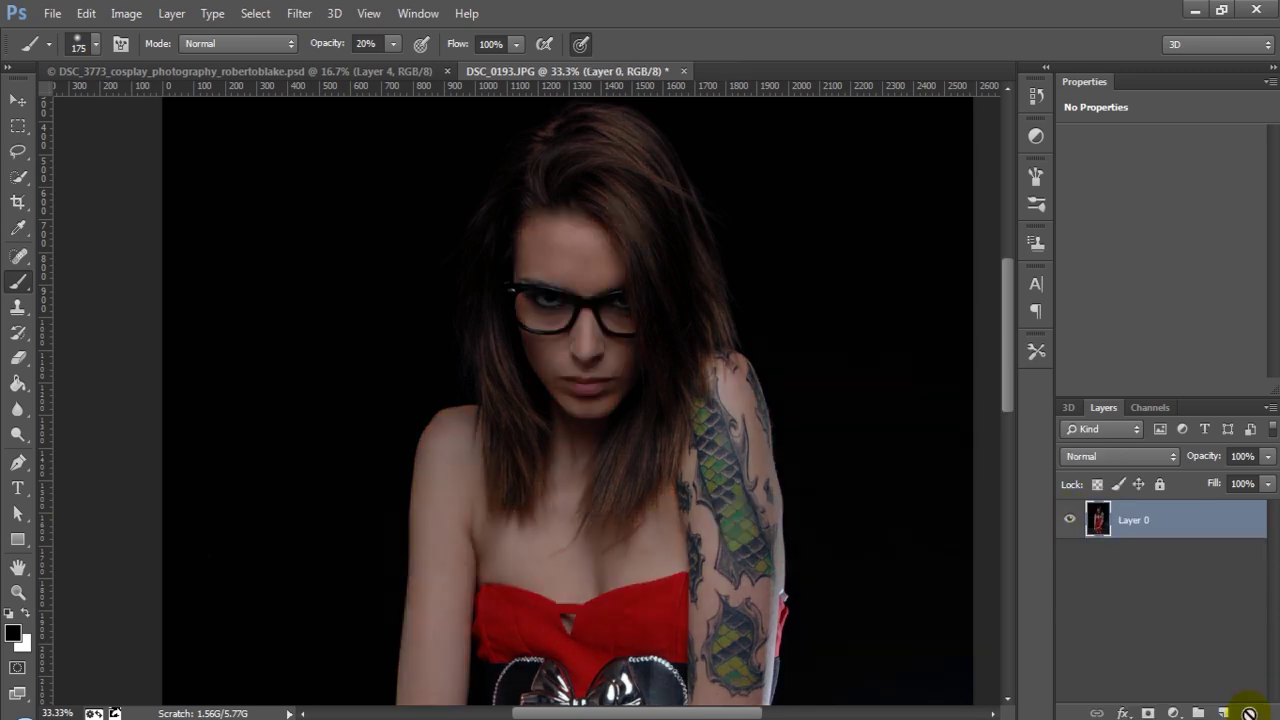
- Add a Curves adjustment layer and brighten the photo with RGB points at input 85, output 152 and input 57, output 94
{"action": "left_click", "coordinate": [1172, 712]}
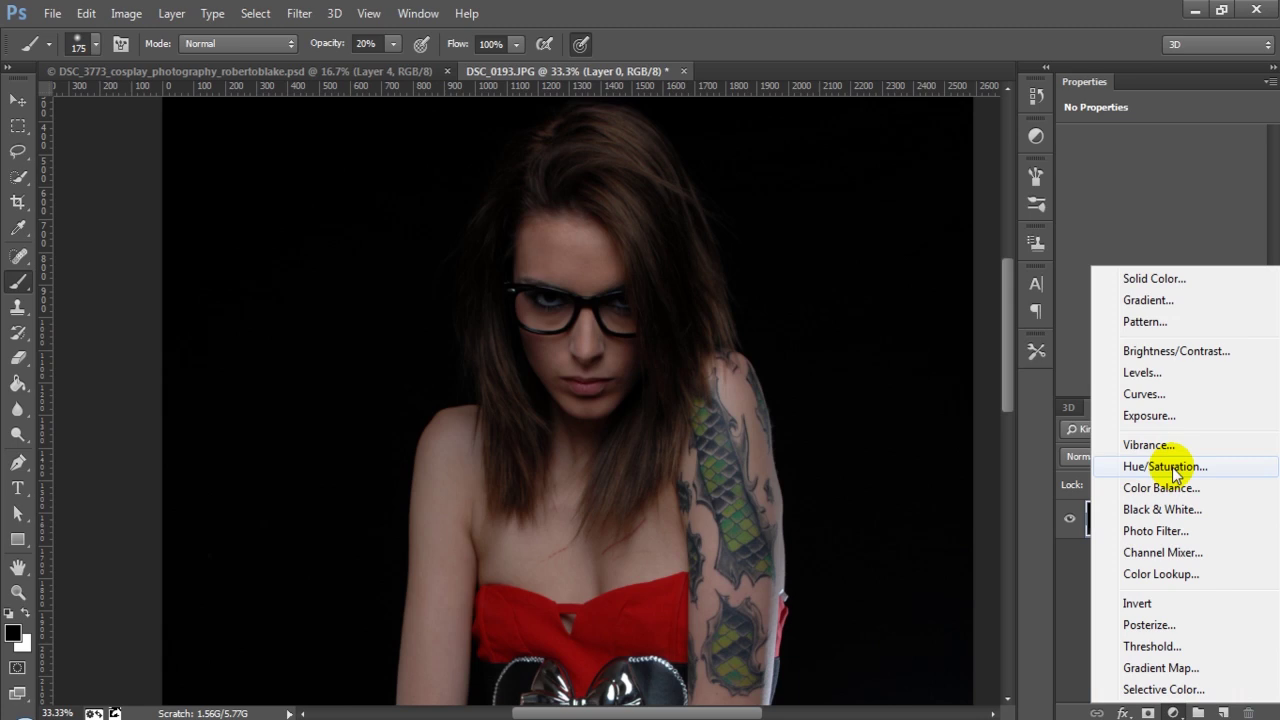
{"action": "left_click", "coordinate": [1160, 393]}
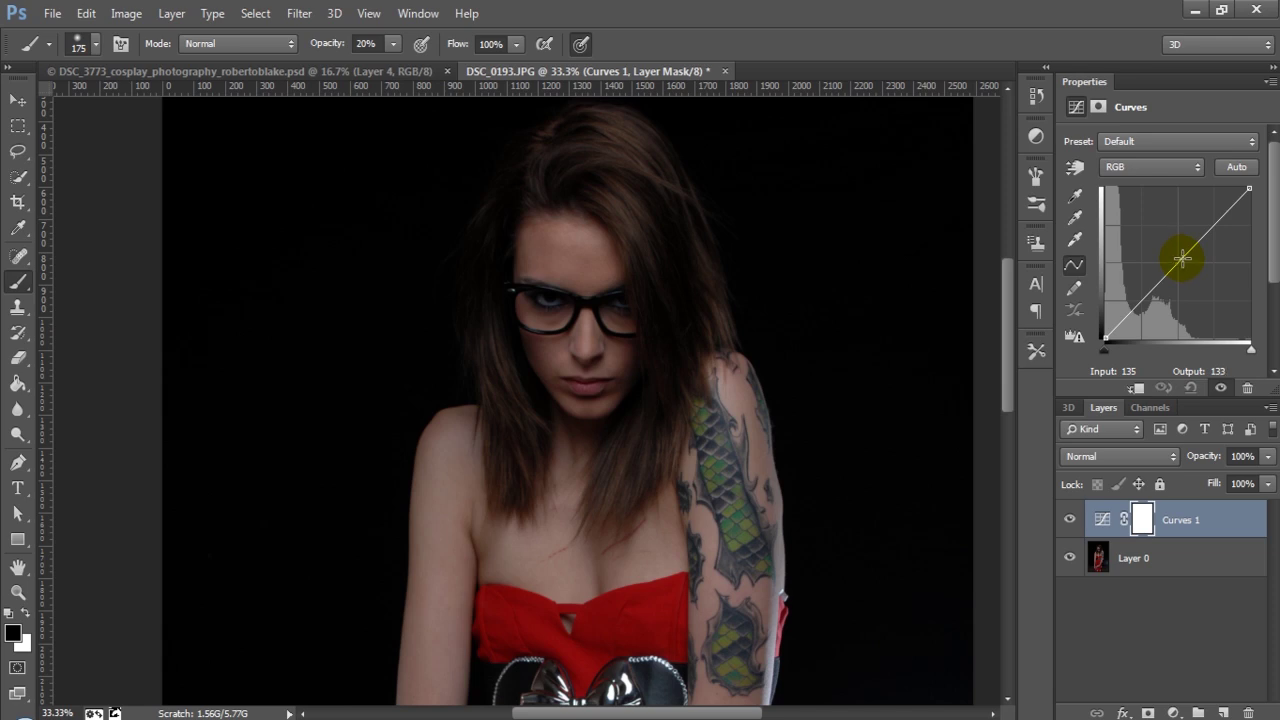
{"action": "left_click_drag", "start_coordinate": [1182, 258], "coordinate": [1154, 248]}
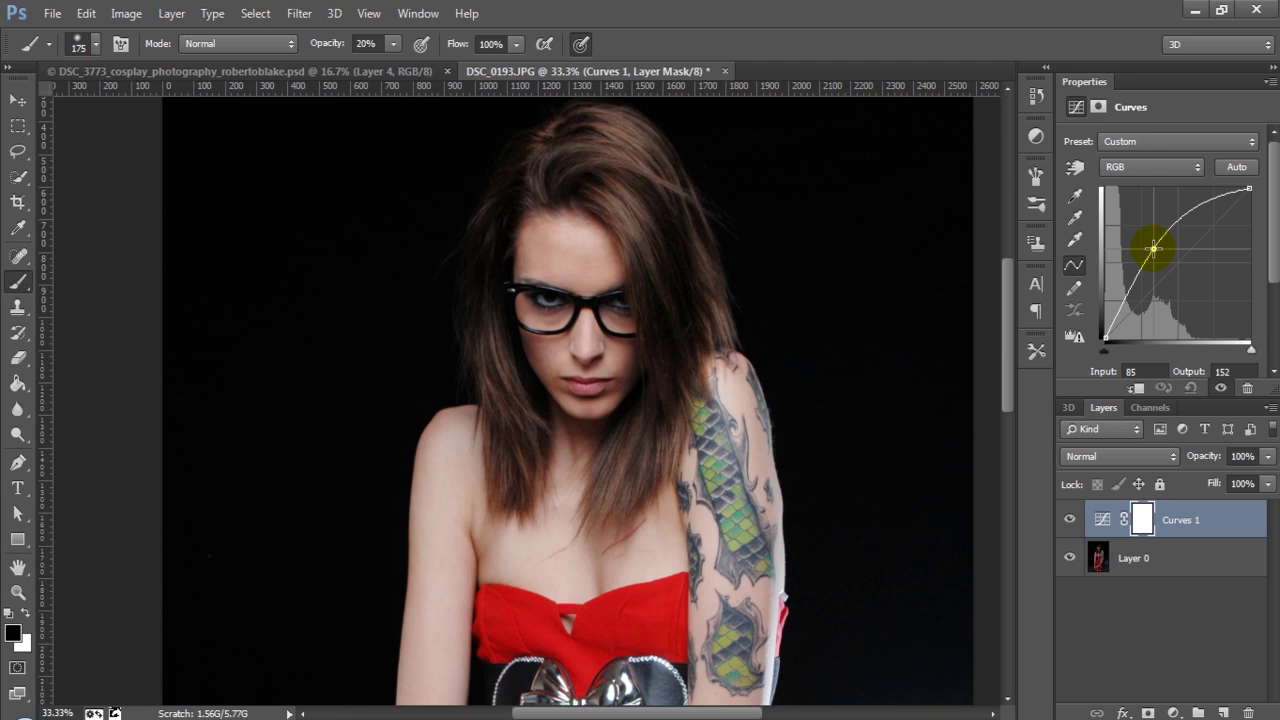
{"action": "left_click_drag", "start_coordinate": [1154, 248], "coordinate": [1137, 284]}
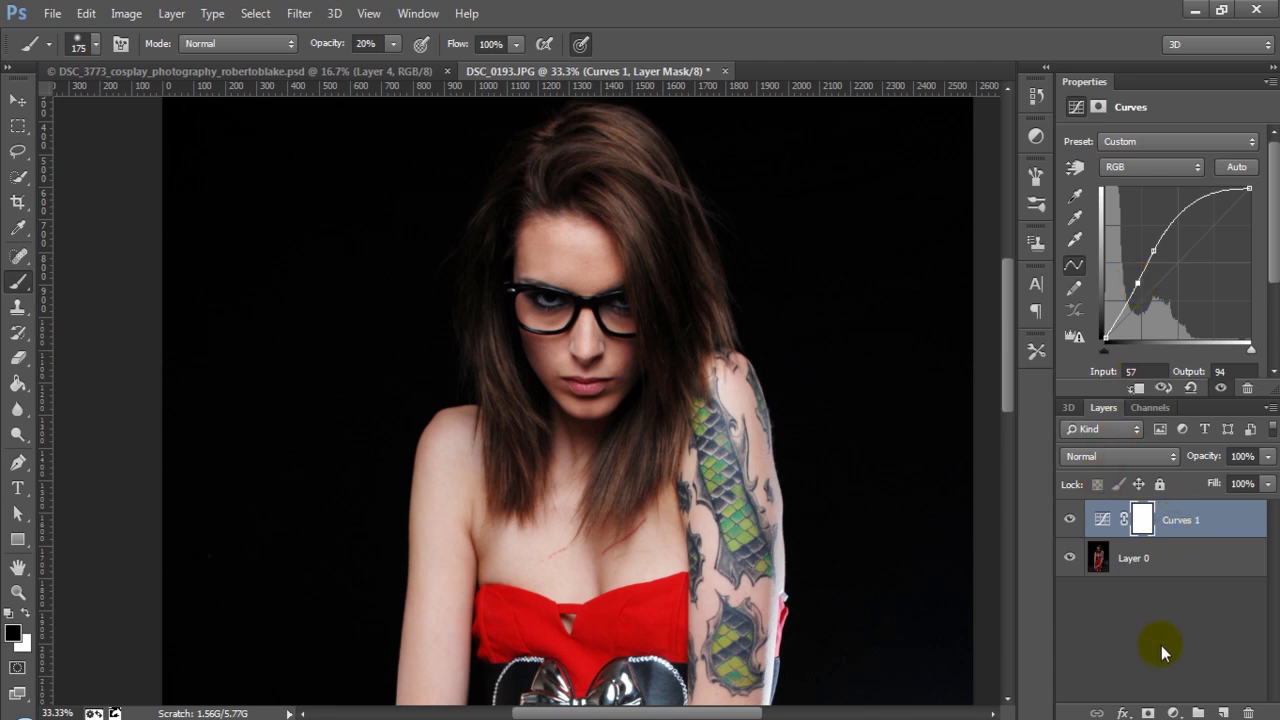
- Add a Color Balance adjustment layer with the midtones shifted toward cyan, and invert its layer mask to black
{"action": "left_click", "coordinate": [1175, 714]}
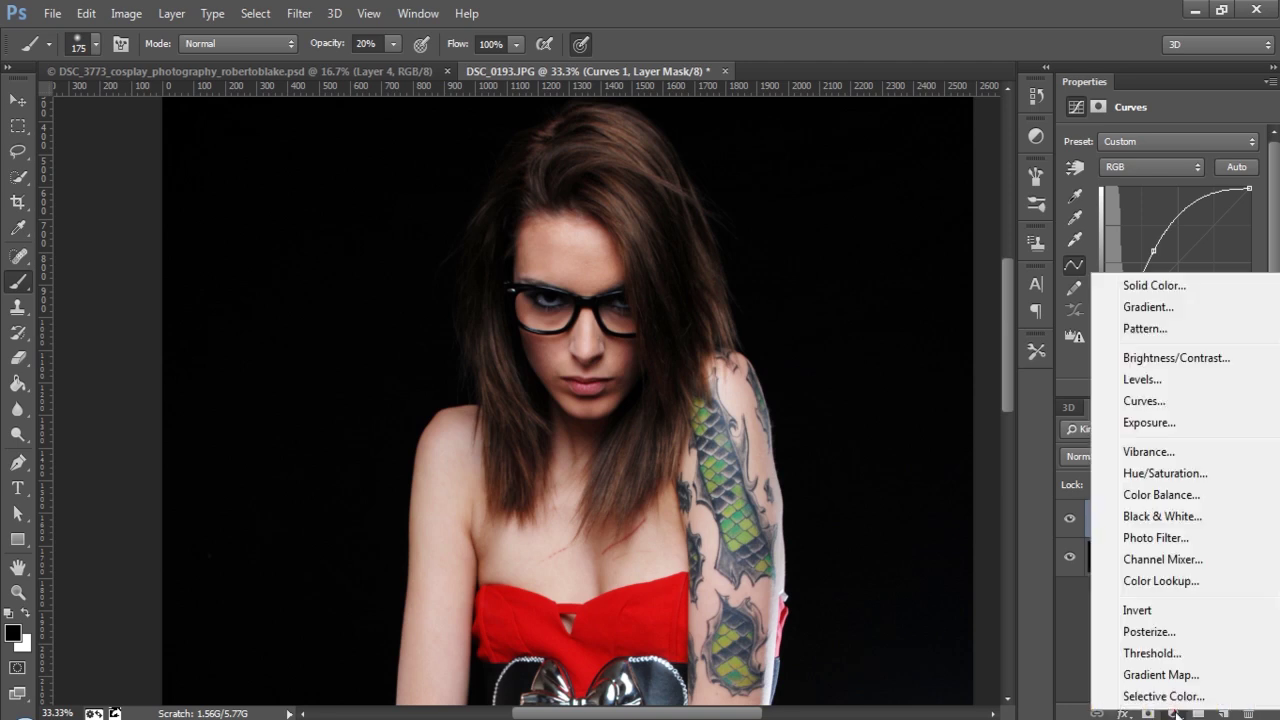
{"action": "left_click", "coordinate": [1174, 500]}
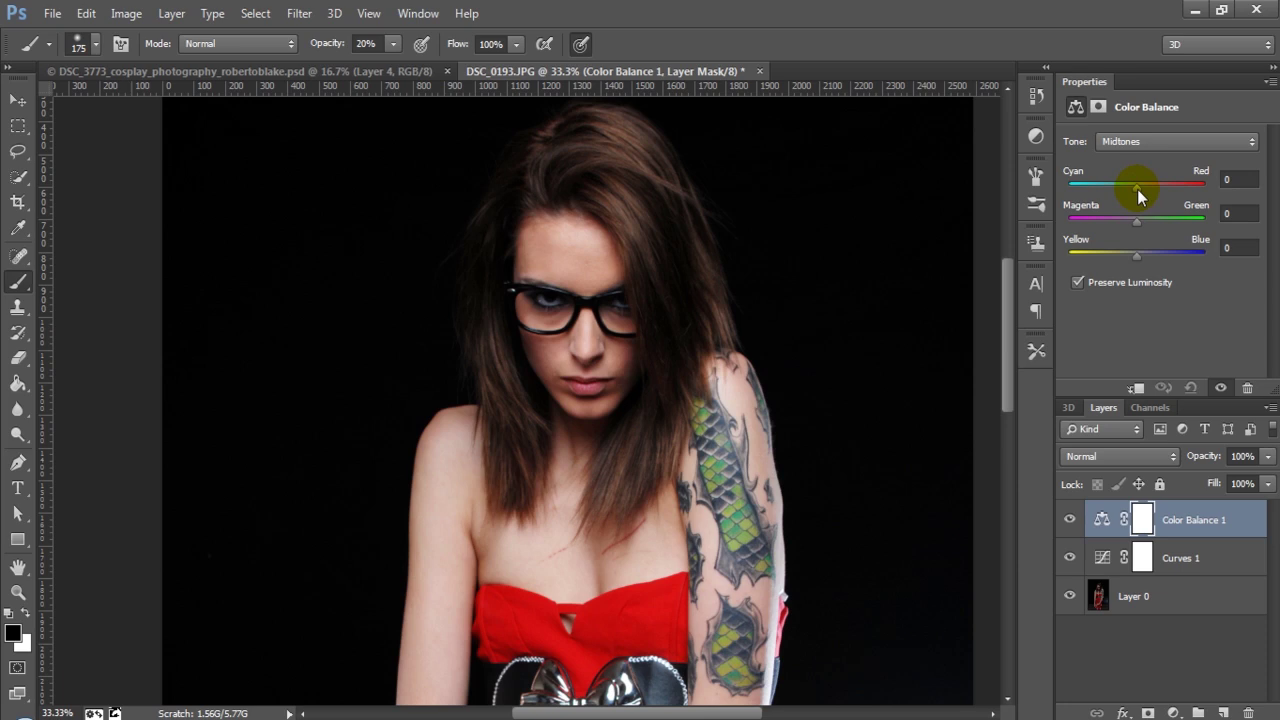
{"action": "left_click_drag", "start_coordinate": [1137, 189], "coordinate": [1120, 193]}
{"action": "left_click", "coordinate": [1142, 519]}
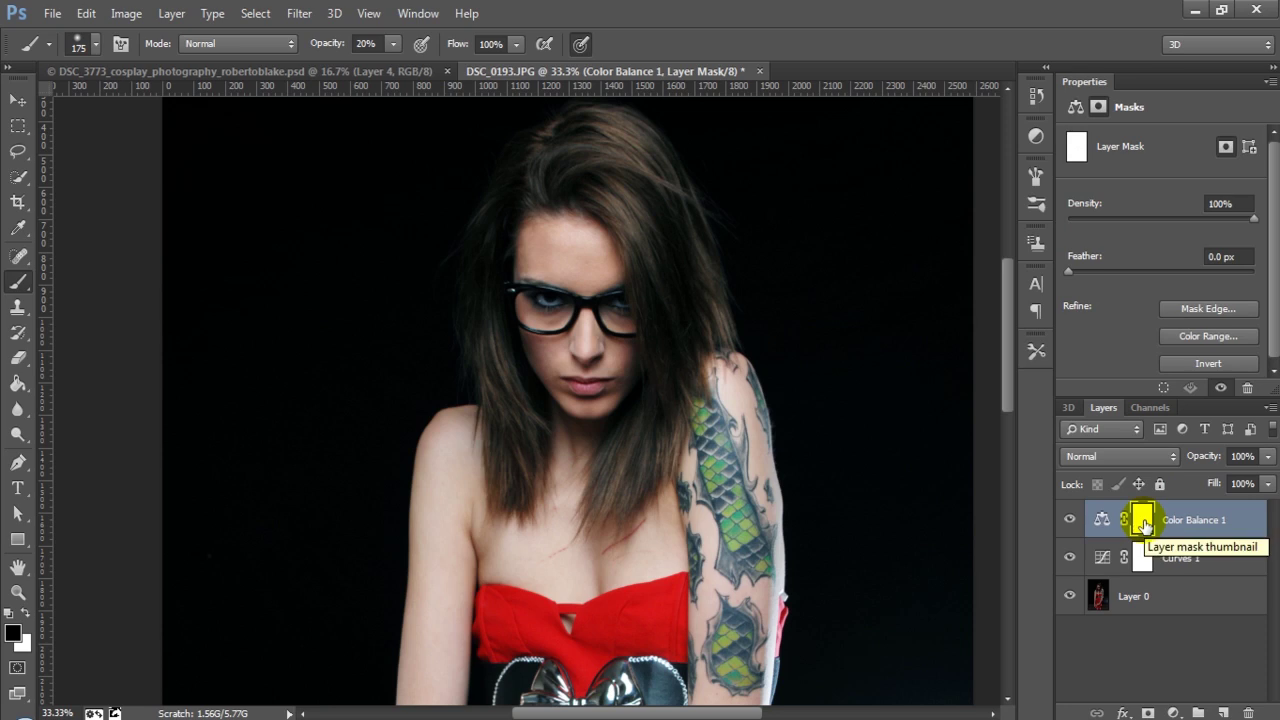
{"action": "key", "text": "ctrl+i"}
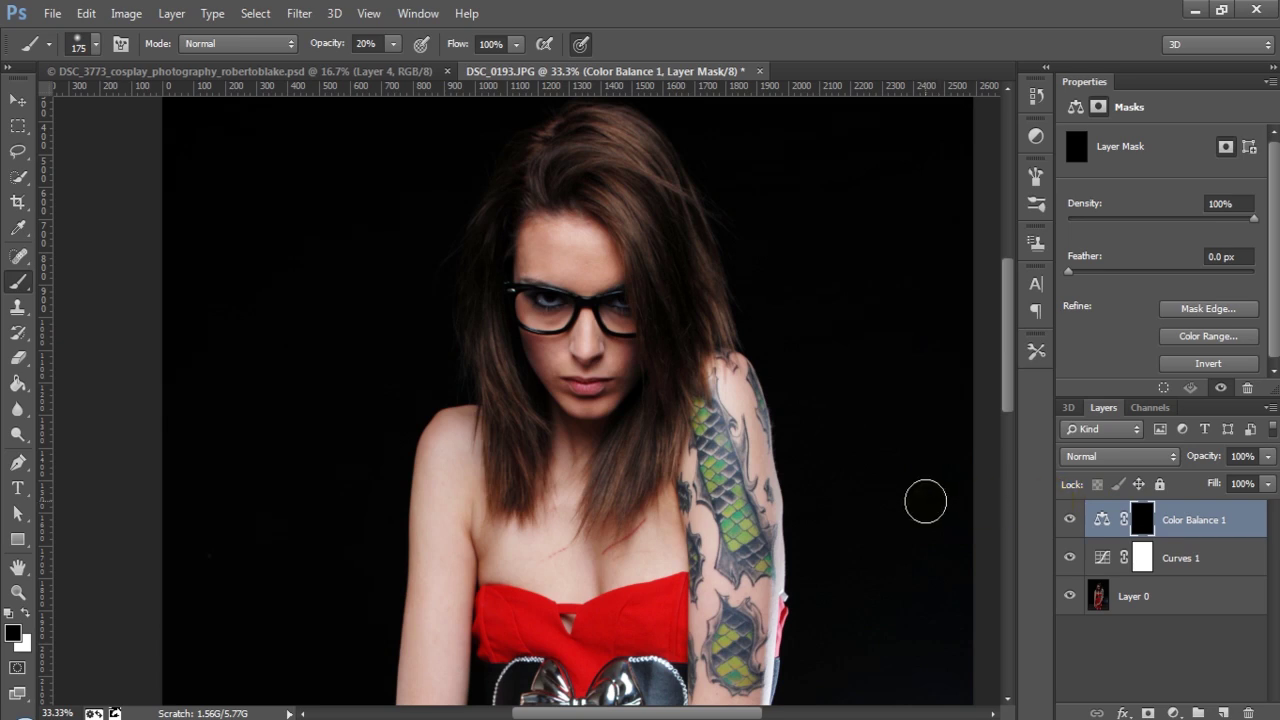
- Paint white over the woman's face on the Color Balance mask with the brush at 100% opacity
{"action": "left_click", "coordinate": [590, 338]}
{"action": "key", "text": "x"}
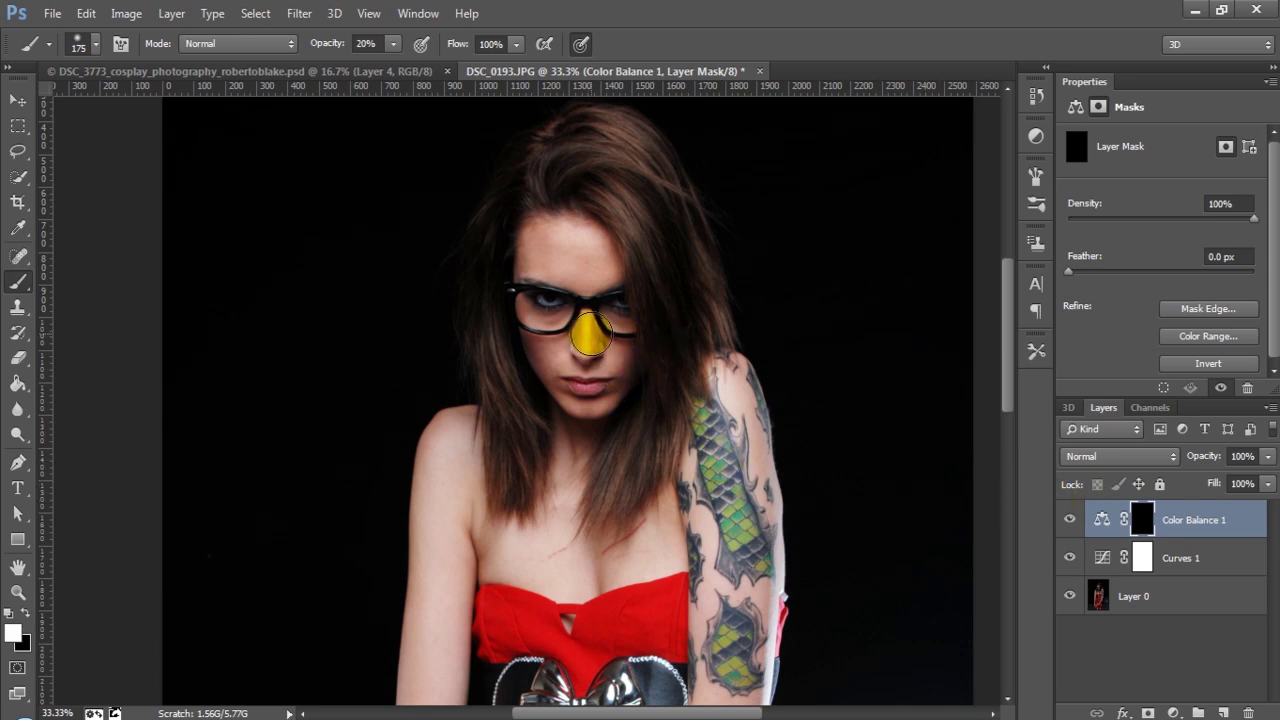
{"action": "mouse_move", "coordinate": [588, 333]}
{"action": "left_mouse_down"}
{"action": "mouse_move", "coordinate": [553, 320]}
{"action": "mouse_move", "coordinate": [560, 357]}
{"action": "mouse_move", "coordinate": [545, 335]}
{"action": "mouse_move", "coordinate": [557, 343]}
{"action": "left_mouse_up"}
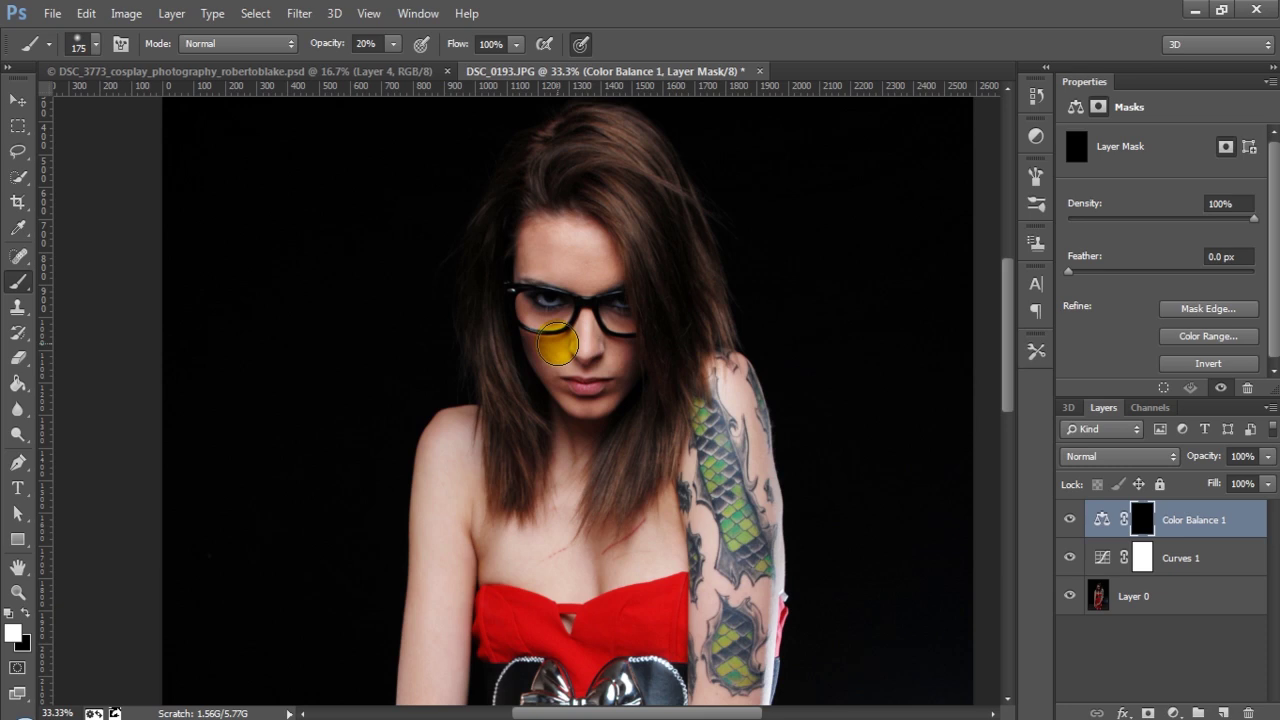
{"action": "key", "text": "0"}
{"action": "mouse_move", "coordinate": [557, 343]}
{"action": "left_mouse_down"}
{"action": "mouse_move", "coordinate": [545, 313]}
{"action": "mouse_move", "coordinate": [546, 336]}
{"action": "mouse_move", "coordinate": [560, 298]}
{"action": "mouse_move", "coordinate": [549, 260]}
{"action": "mouse_move", "coordinate": [555, 279]}
{"action": "mouse_move", "coordinate": [555, 261]}
{"action": "mouse_move", "coordinate": [586, 277]}
{"action": "mouse_move", "coordinate": [534, 235]}
{"action": "mouse_move", "coordinate": [578, 241]}
{"action": "mouse_move", "coordinate": [568, 231]}
{"action": "mouse_move", "coordinate": [593, 246]}
{"action": "mouse_move", "coordinate": [560, 372]}
{"action": "mouse_move", "coordinate": [617, 379]}
{"action": "mouse_move", "coordinate": [611, 341]}
{"action": "mouse_move", "coordinate": [614, 402]}
{"action": "mouse_move", "coordinate": [570, 402]}
{"action": "mouse_move", "coordinate": [541, 360]}
{"action": "mouse_move", "coordinate": [571, 277]}
{"action": "mouse_move", "coordinate": [606, 263]}
{"action": "mouse_move", "coordinate": [604, 245]}
{"action": "mouse_move", "coordinate": [535, 234]}
{"action": "mouse_move", "coordinate": [534, 328]}
{"action": "mouse_move", "coordinate": [522, 298]}
{"action": "left_mouse_up"}
- Reduce the brush size to 90 and paint the remaining areas around the glasses and face edges into the Color Balance mask
{"action": "key", "text": "bracketleft"}
{"action": "key", "text": "bracketleft"}
{"action": "key", "text": "bracketleft"}
{"action": "key", "text": "bracketleft"}
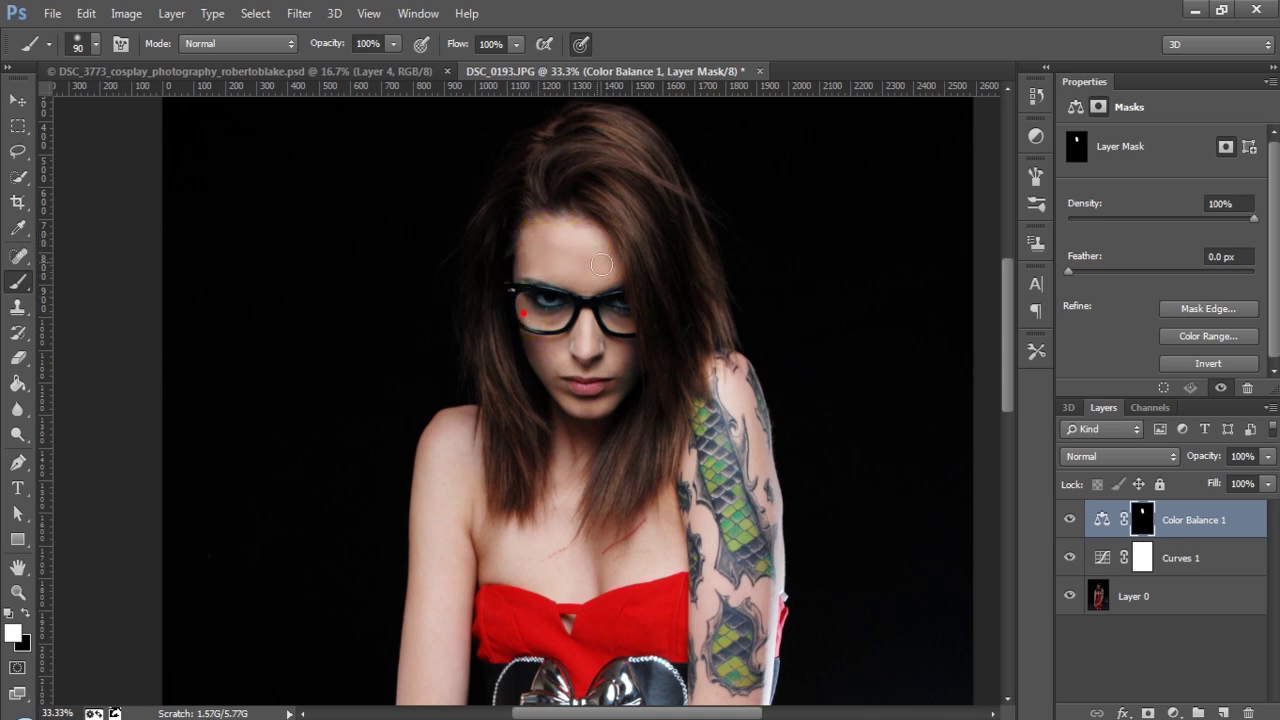
{"action": "mouse_move", "coordinate": [600, 264]}
{"action": "left_mouse_down"}
{"action": "mouse_move", "coordinate": [594, 302]}
{"action": "mouse_move", "coordinate": [610, 326]}
{"action": "left_mouse_up"}
{"action": "left_click", "coordinate": [611, 332]}
{"action": "mouse_move", "coordinate": [625, 376]}
{"action": "left_mouse_down"}
{"action": "mouse_move", "coordinate": [617, 389]}
{"action": "mouse_move", "coordinate": [560, 394]}
{"action": "mouse_move", "coordinate": [535, 333]}
{"action": "left_mouse_up"}
{"action": "left_click", "coordinate": [541, 540]}
{"action": "mouse_move", "coordinate": [541, 540]}
{"action": "left_mouse_down"}
{"action": "mouse_move", "coordinate": [683, 453]}
{"action": "mouse_move", "coordinate": [609, 404]}
{"action": "mouse_move", "coordinate": [612, 338]}
{"action": "mouse_move", "coordinate": [792, 348]}
{"action": "left_mouse_up"}
- Lower the Color Balance layer's opacity to 81% and touch up its mask on the cheek
{"action": "left_click", "coordinate": [1267, 457]}
{"action": "left_click_drag", "start_coordinate": [1265, 479], "coordinate": [1252, 486]}
{"action": "left_click", "coordinate": [1143, 525]}
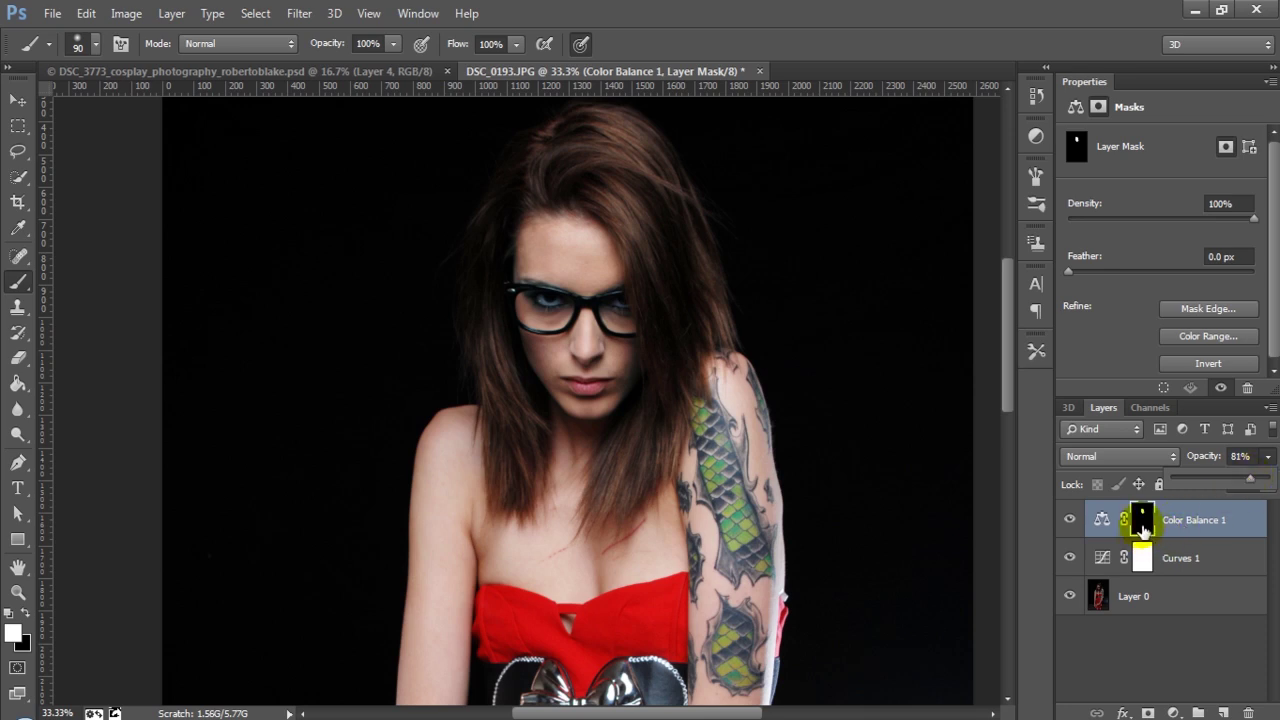
{"action": "left_click", "coordinate": [1143, 527]}
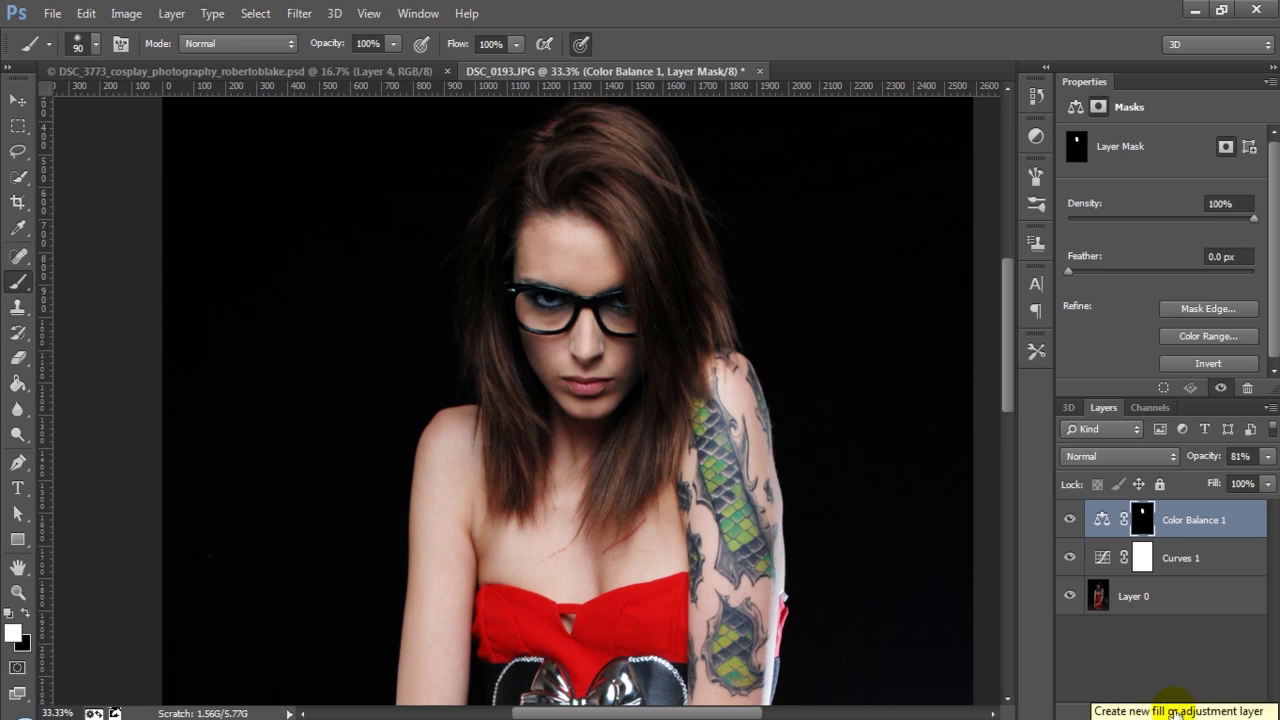
{"action": "left_click", "coordinate": [605, 357]}
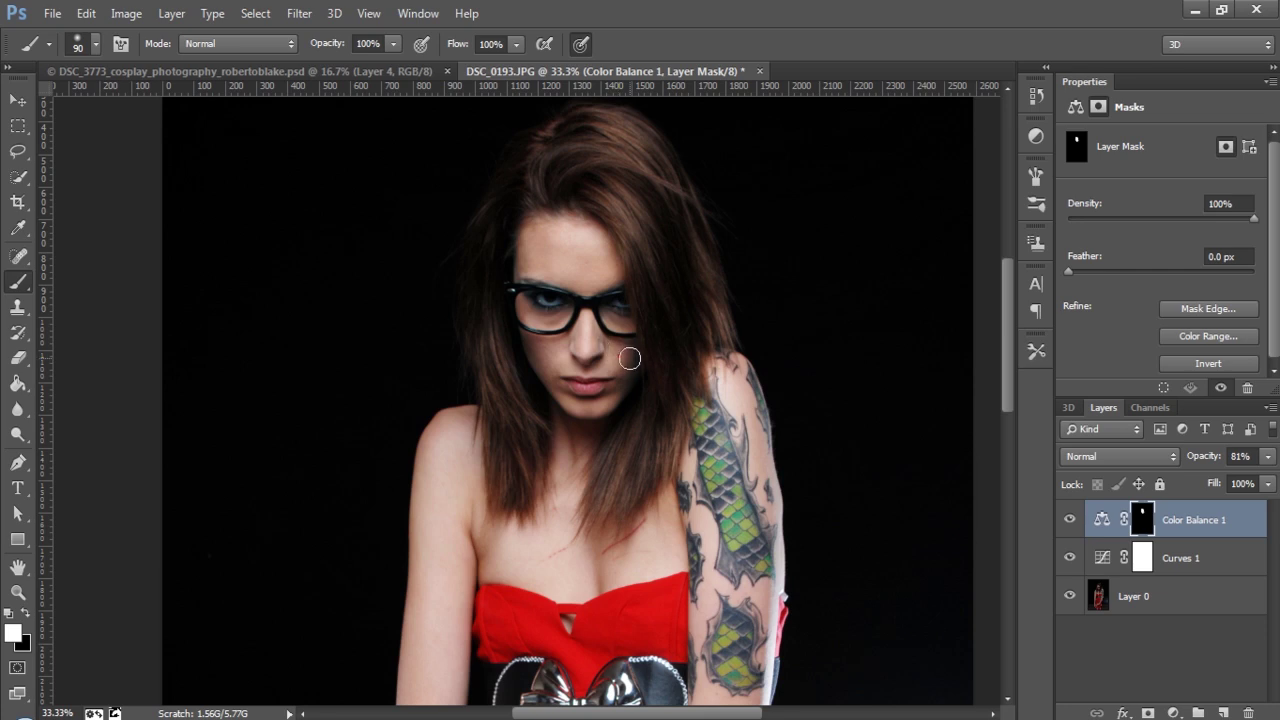
- Add a Levels adjustment layer above the Color Balance layer
{"action": "left_click", "coordinate": [1174, 713]}
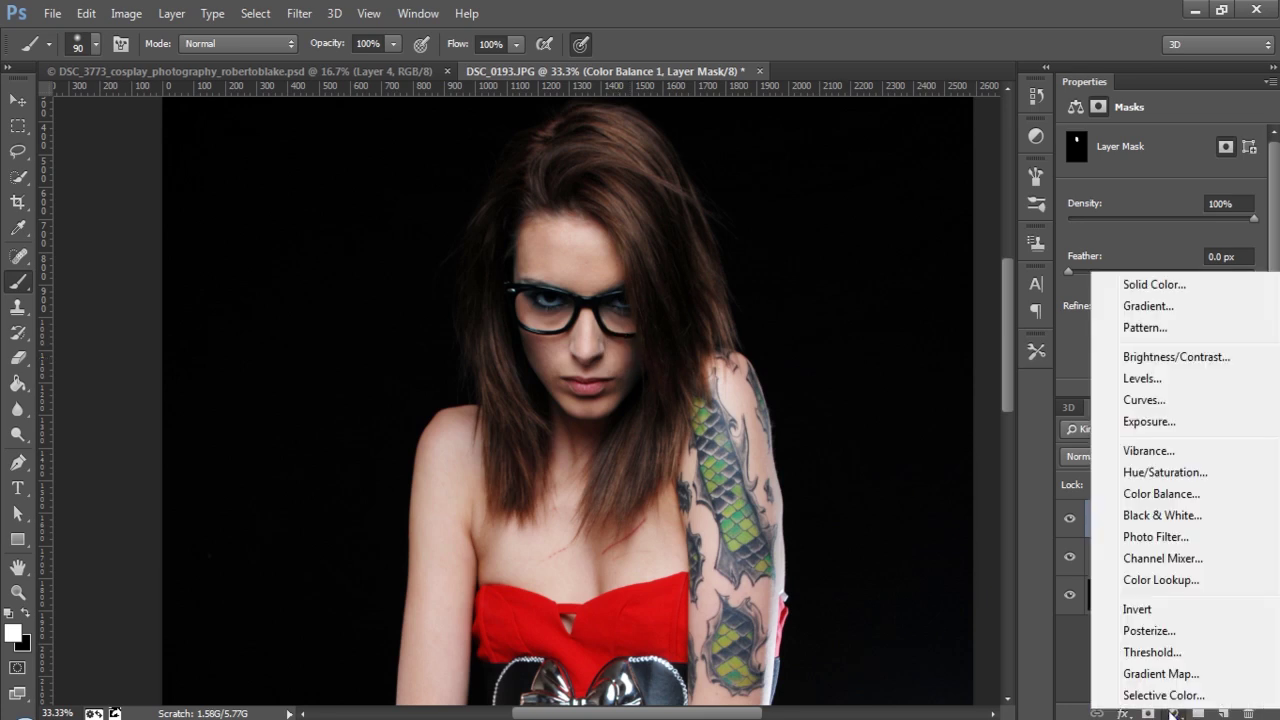
{"action": "left_click", "coordinate": [1168, 383]}
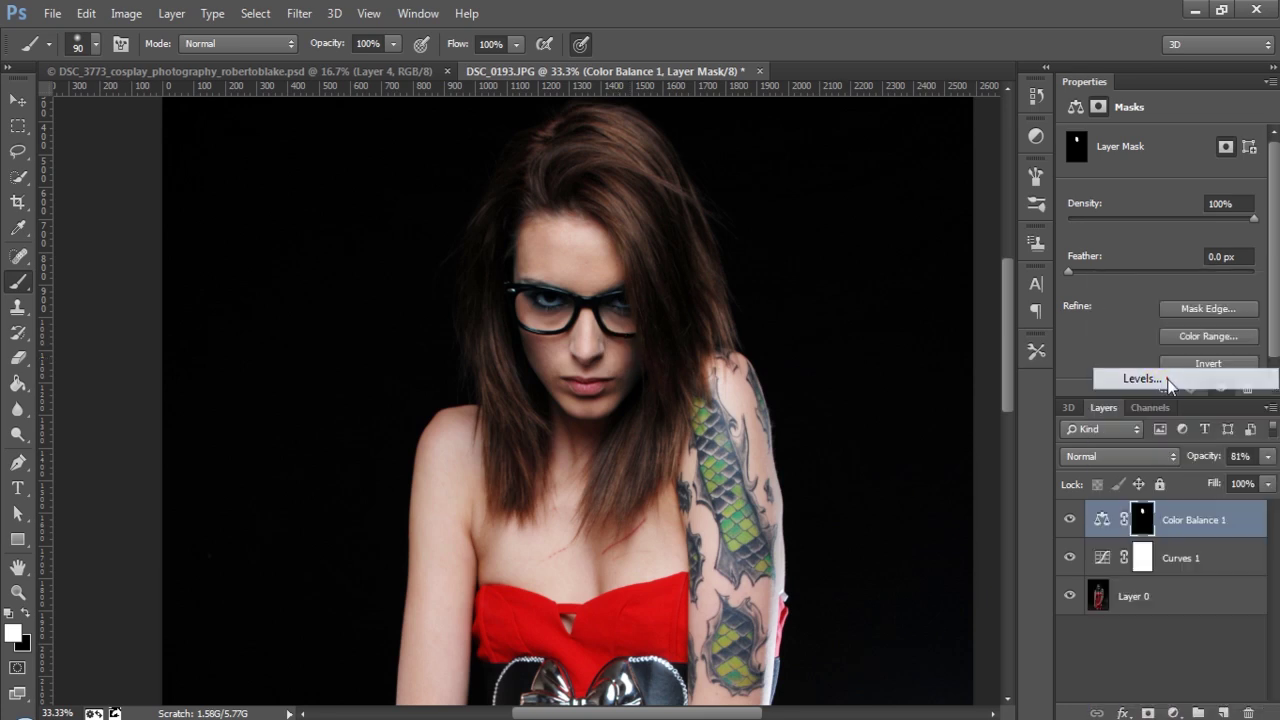
{"action": "left_click", "coordinate": [1097, 284]}
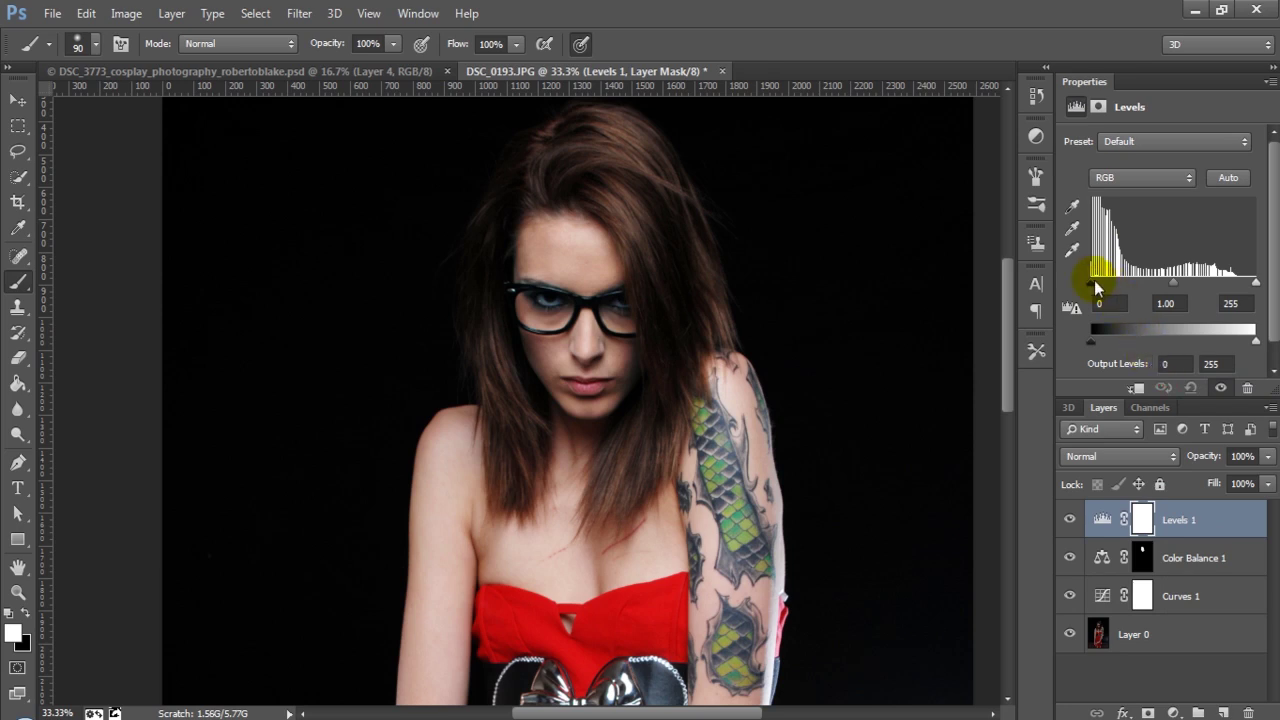
- Try darkening the photo with Levels shadows at 23, midtones at 0.84 and the black output level at 6
{"action": "left_click_drag", "start_coordinate": [1097, 284], "coordinate": [1106, 290]}
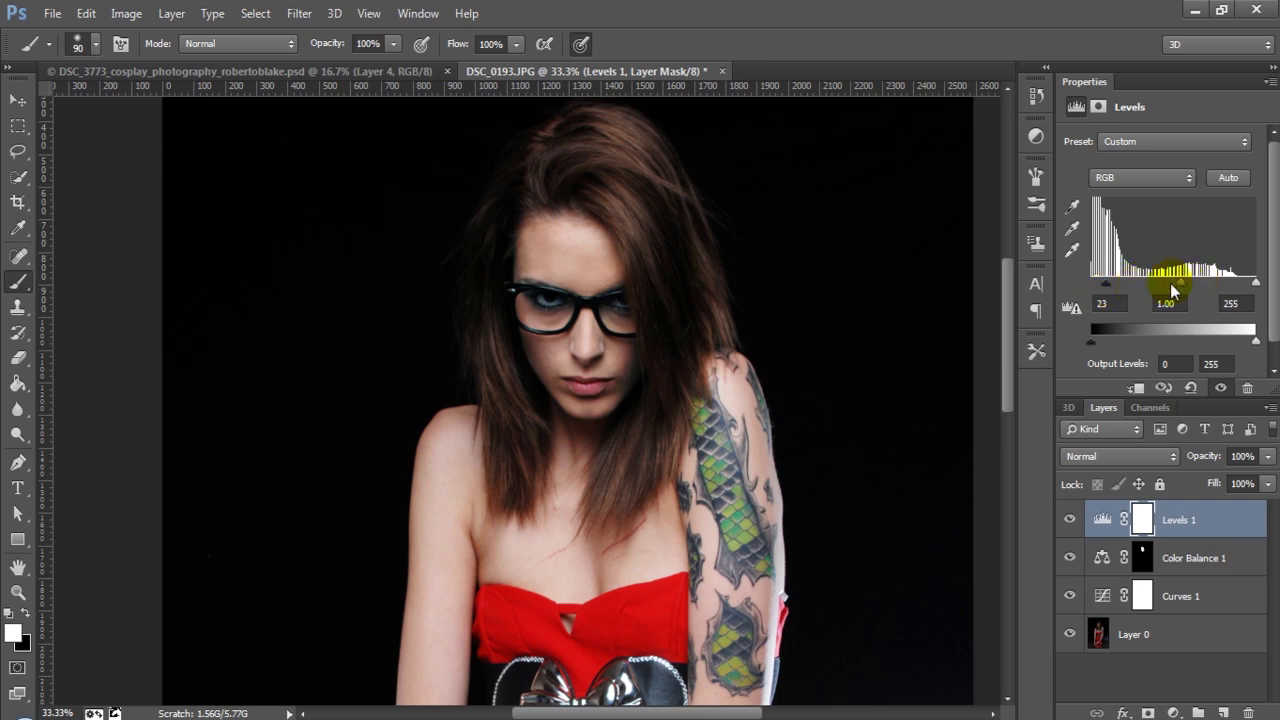
{"action": "left_click_drag", "start_coordinate": [1167, 291], "coordinate": [1190, 289]}
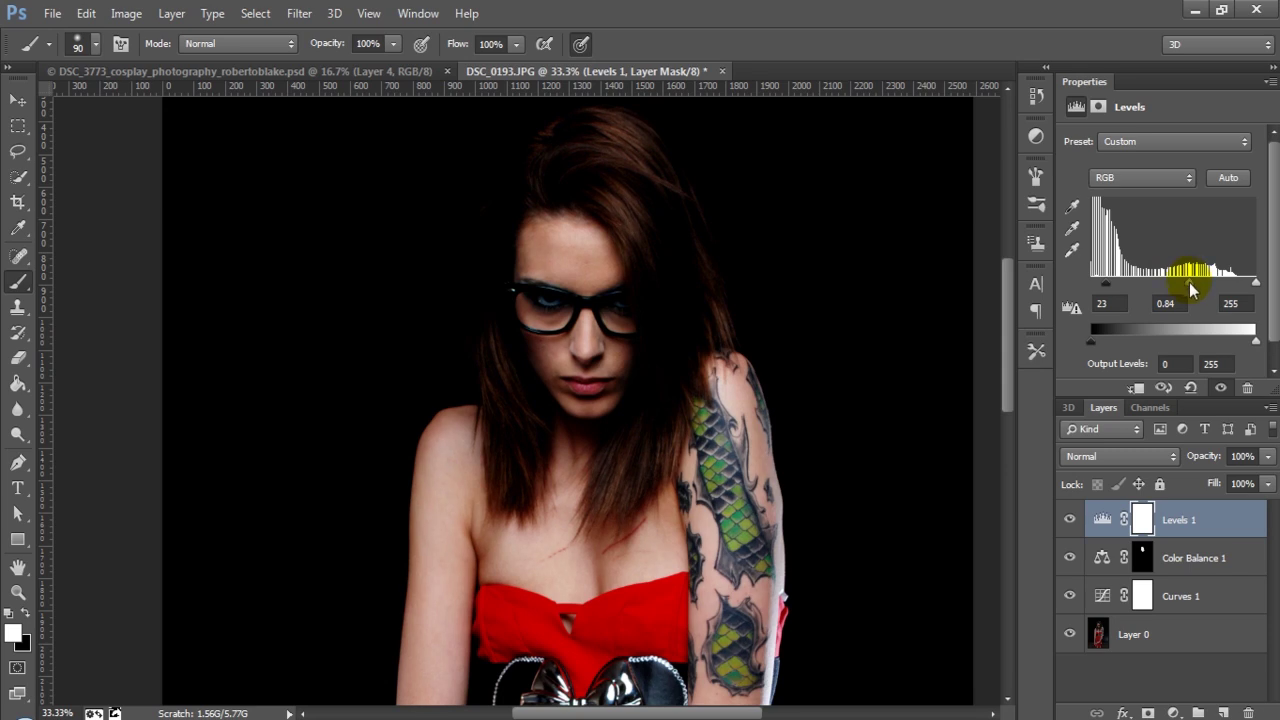
{"action": "left_click_drag", "start_coordinate": [1092, 341], "coordinate": [1094, 341]}
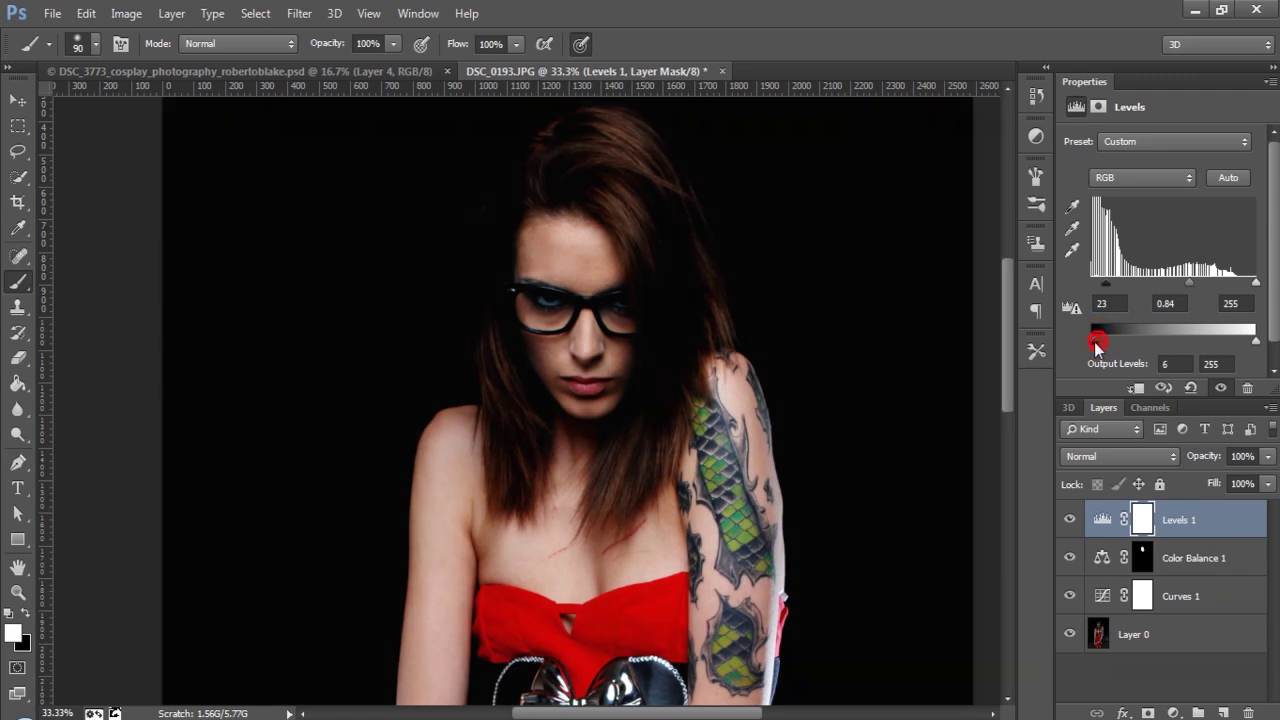
- Set the Levels input shadows to 6 and midtones to 1.14, with the black output level at 1
{"action": "left_click_drag", "start_coordinate": [1127, 283], "coordinate": [1090, 289]}
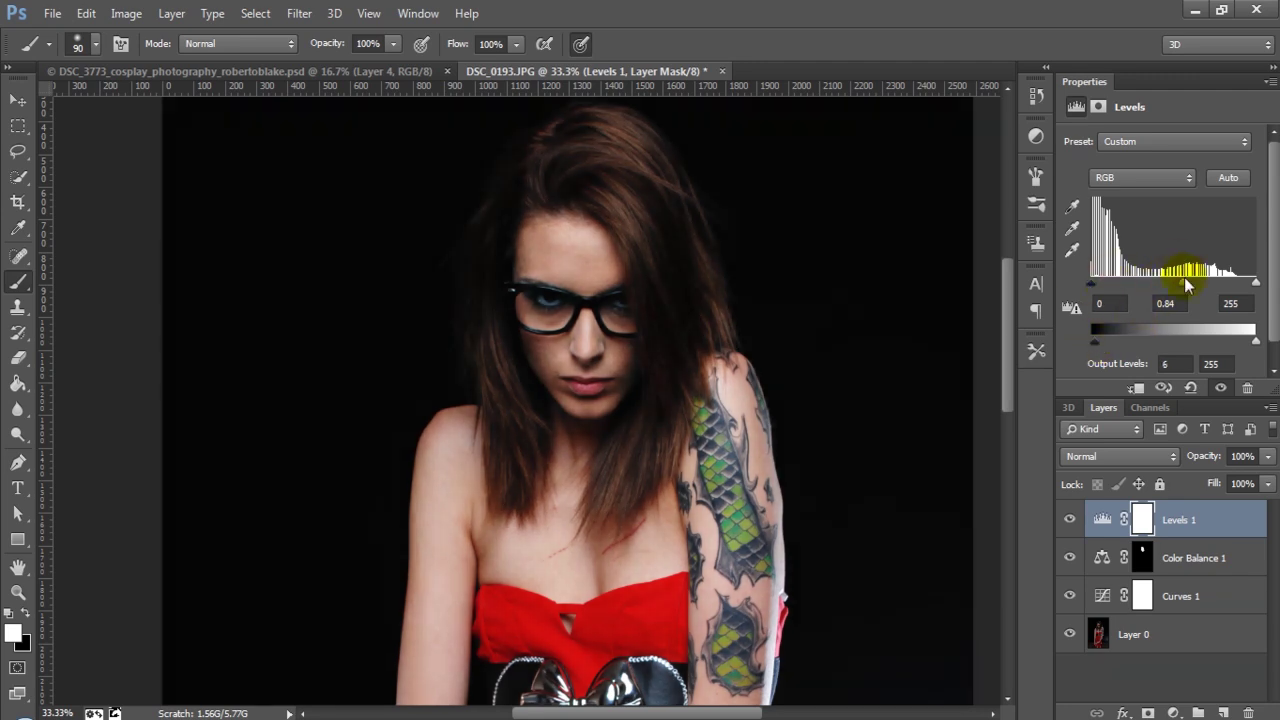
{"action": "left_click_drag", "start_coordinate": [1183, 283], "coordinate": [1171, 287]}
{"action": "left_click_drag", "start_coordinate": [1095, 341], "coordinate": [1091, 340]}
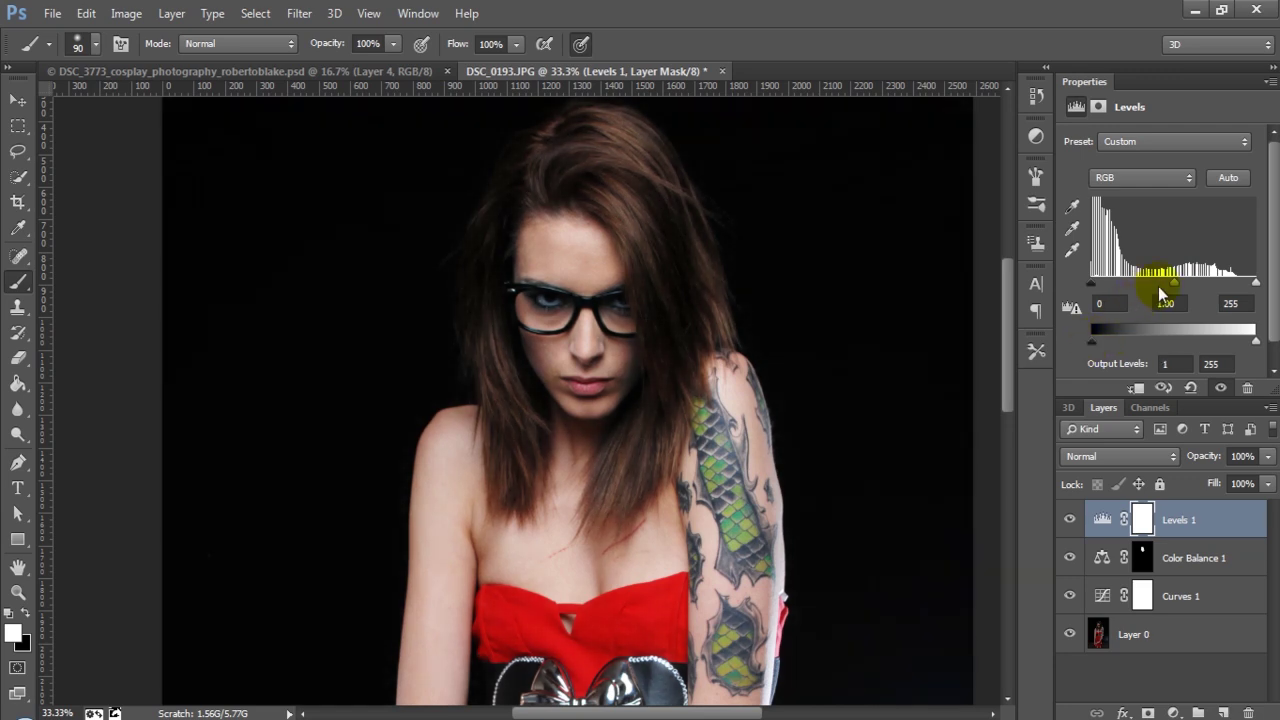
{"action": "left_click_drag", "start_coordinate": [1176, 289], "coordinate": [1167, 289]}
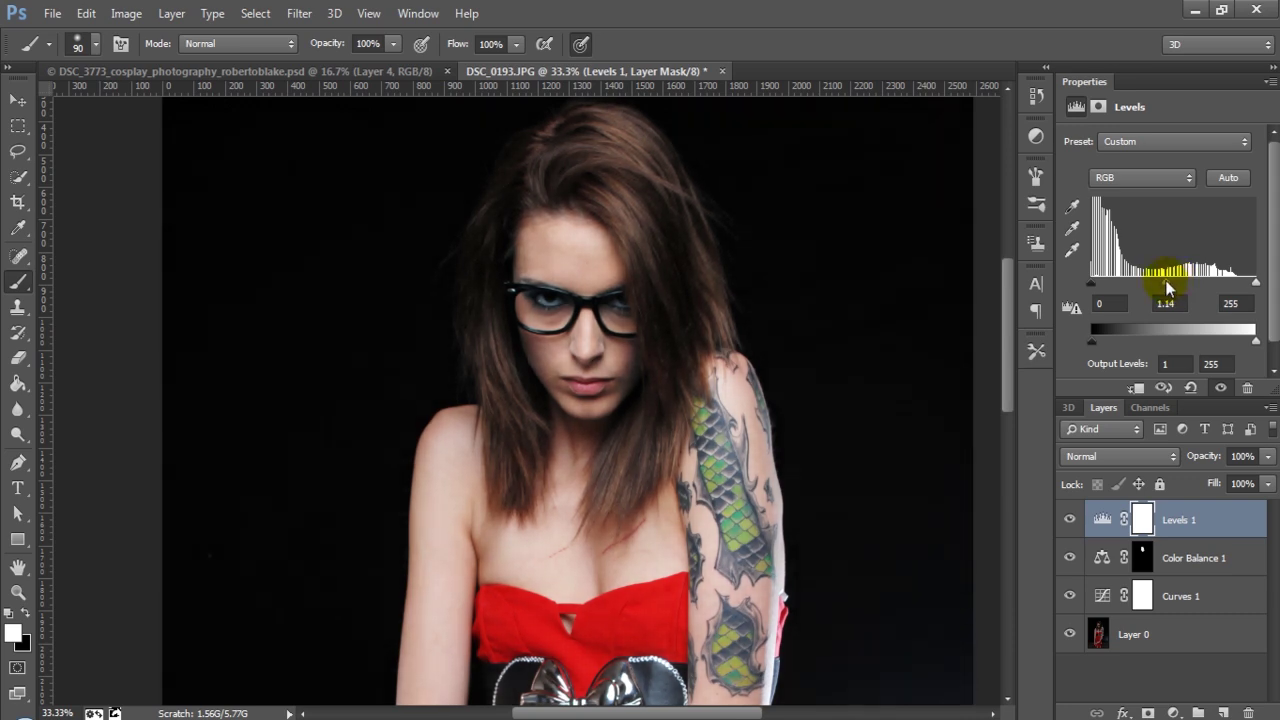
{"action": "left_click", "coordinate": [1093, 285]}
{"action": "left_click_drag", "start_coordinate": [1091, 281], "coordinate": [1097, 288]}
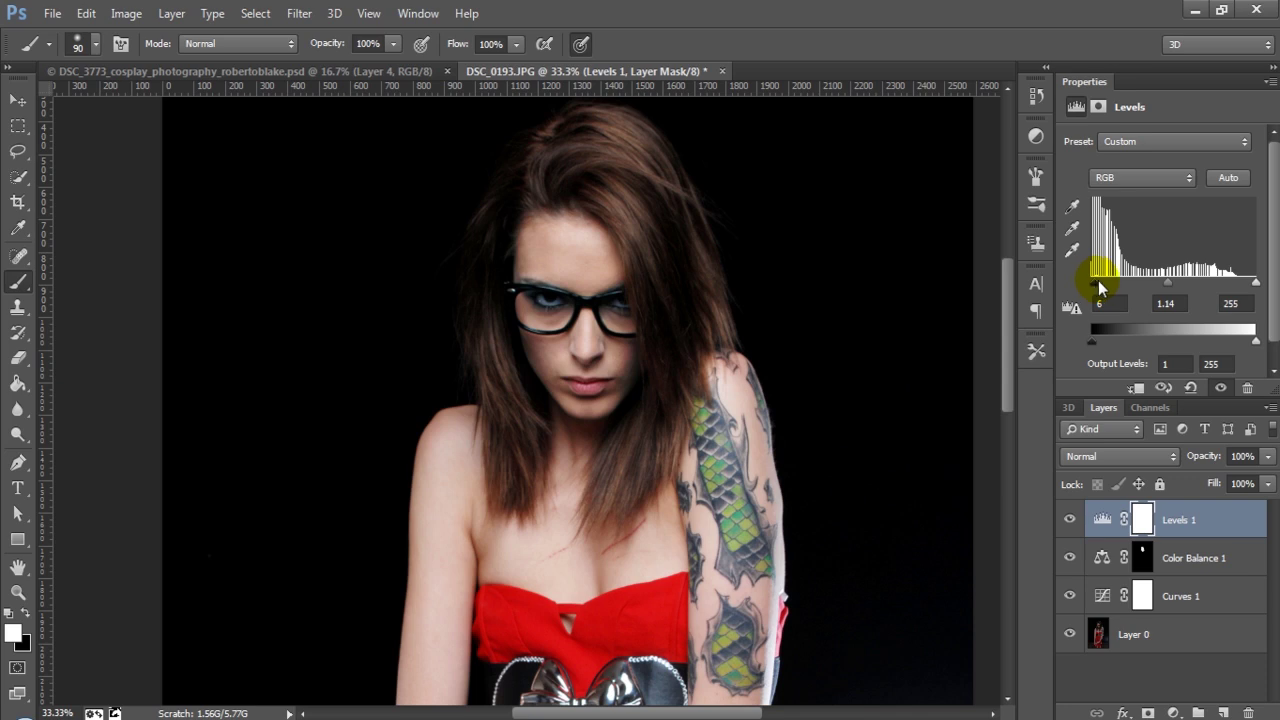
{"action": "left_click", "coordinate": [574, 346]}
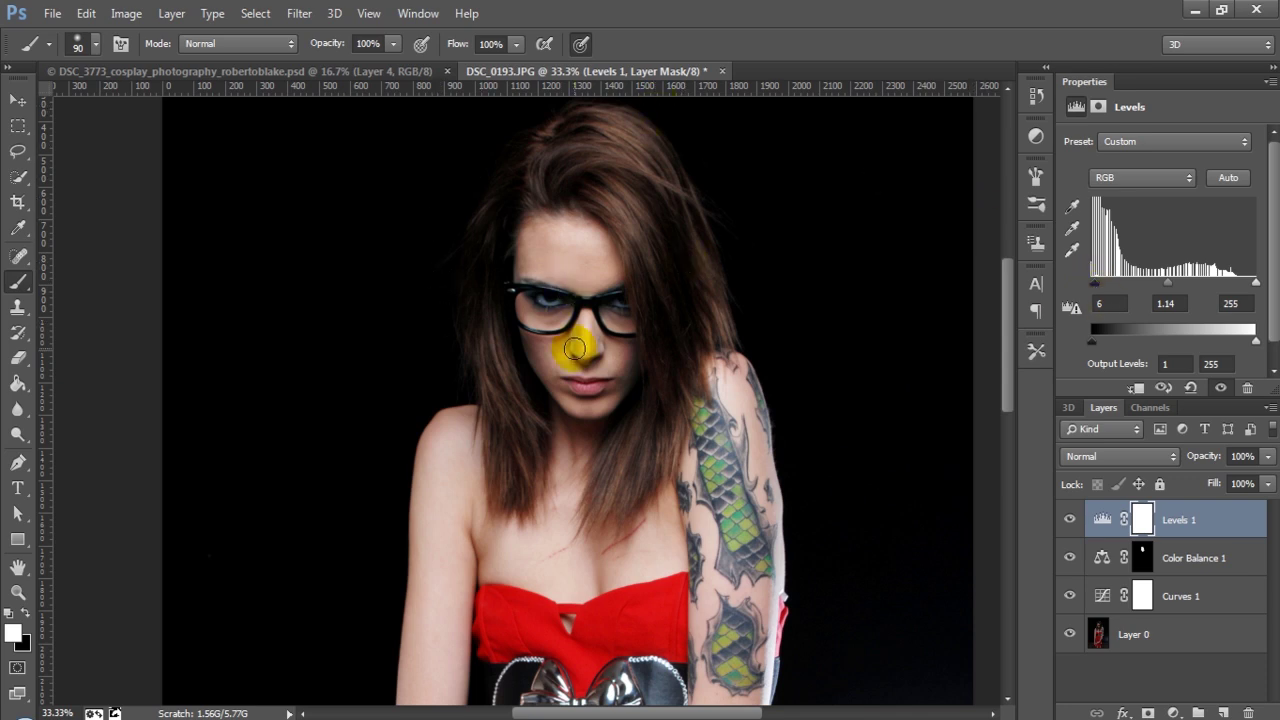
{"action": "left_click", "coordinate": [758, 420]}
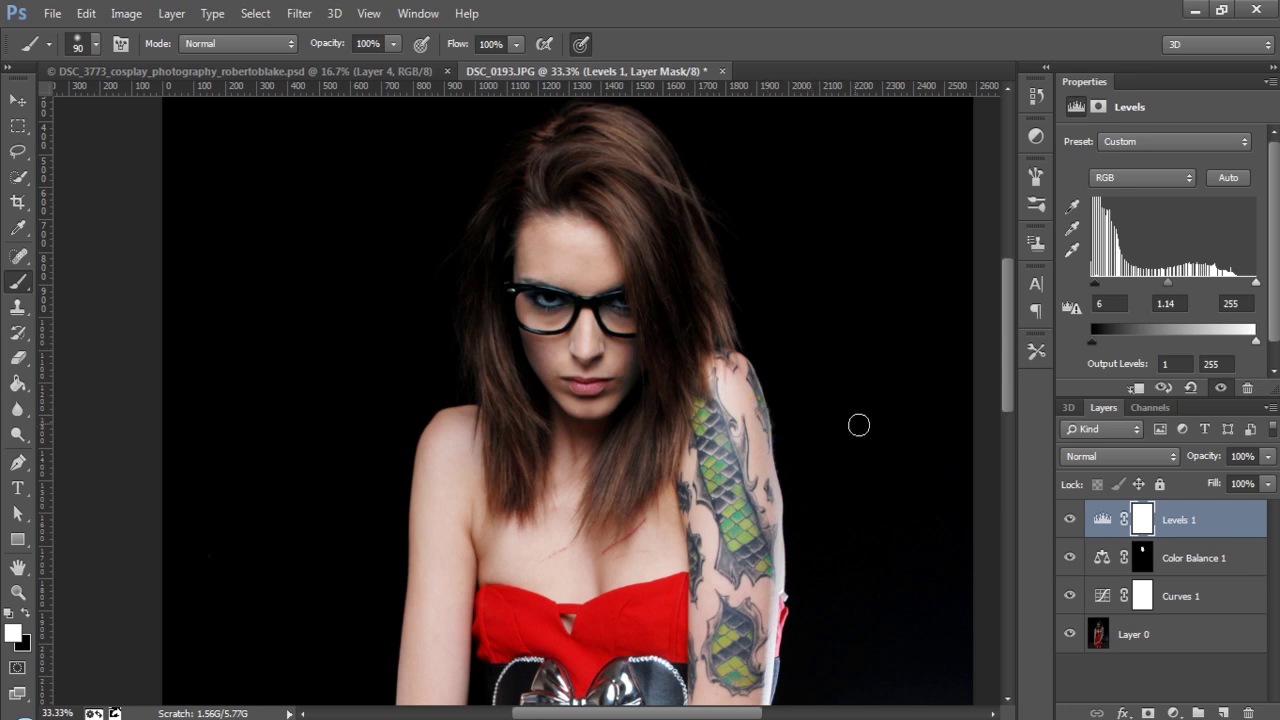
{"action": "left_click", "coordinate": [1036, 516]}
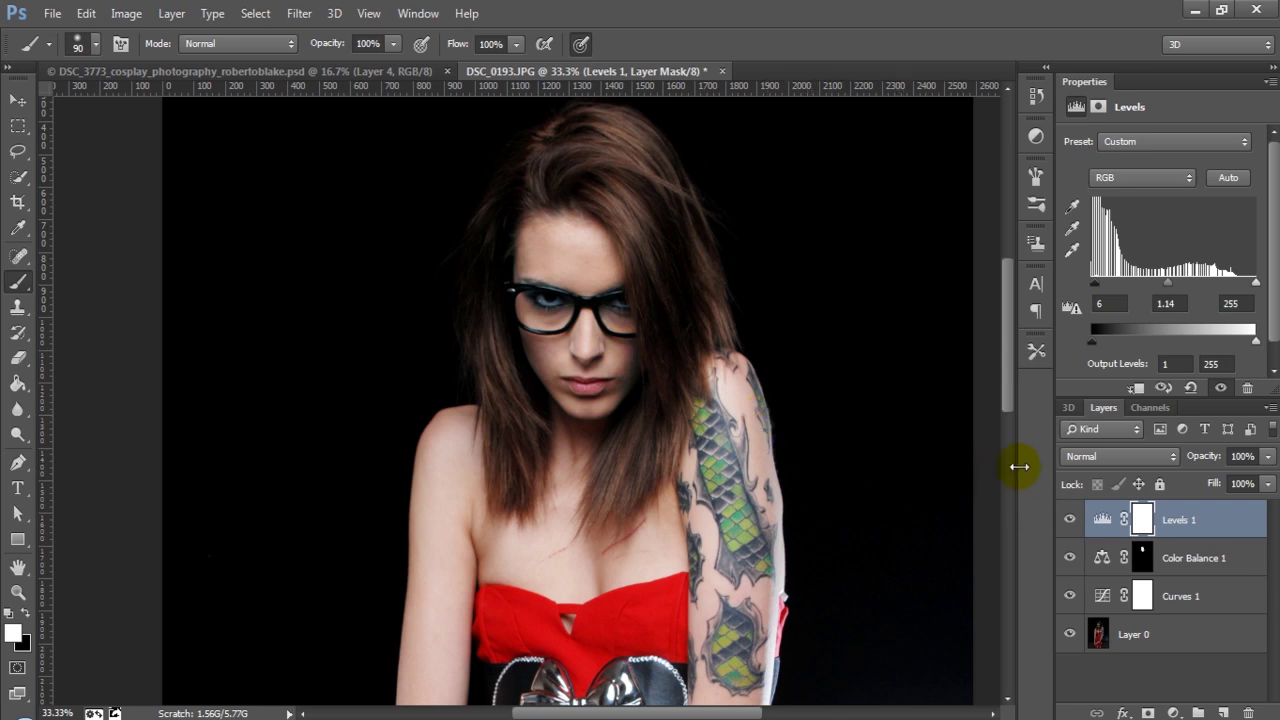
{"action": "left_click", "coordinate": [1017, 466]}
{"action": "left_click", "coordinate": [1082, 405]}
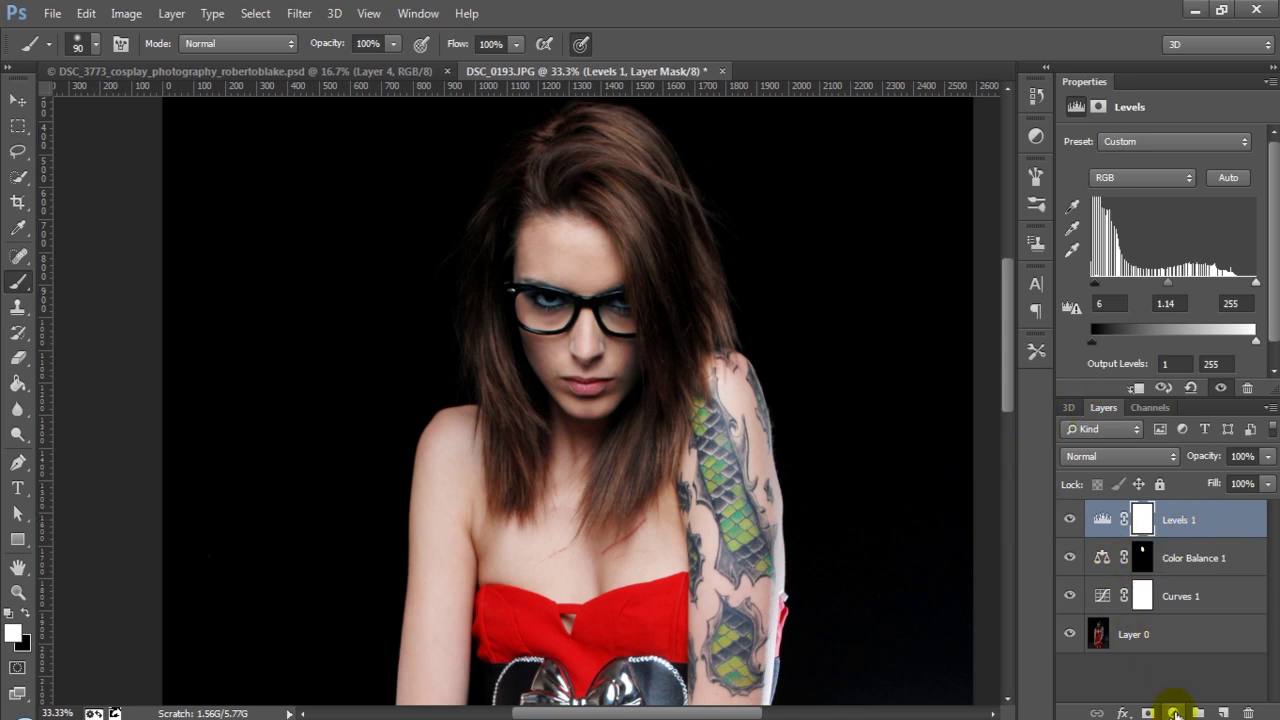
- Add a black-to-white Gradient Map adjustment layer above Levels, set to Soft Light at 22% opacity, and check its effect on the photo
{"action": "left_click", "coordinate": [1174, 714]}
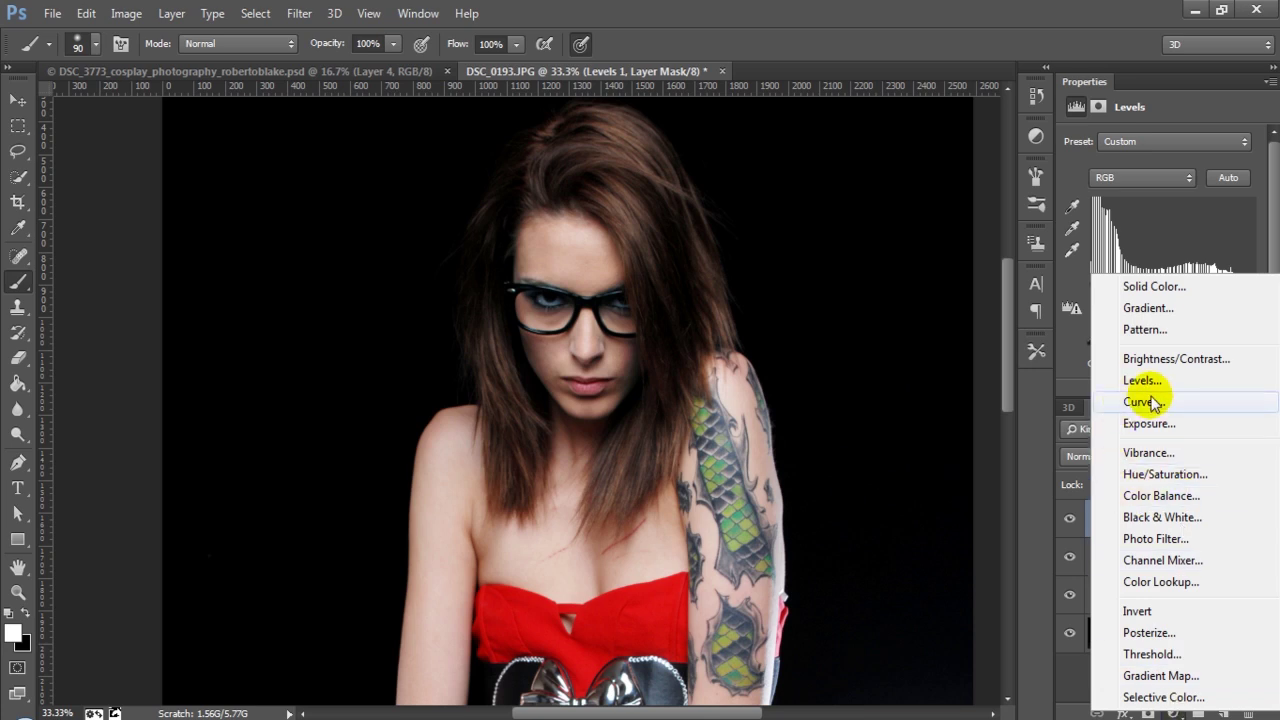
{"action": "left_click", "coordinate": [1160, 676]}
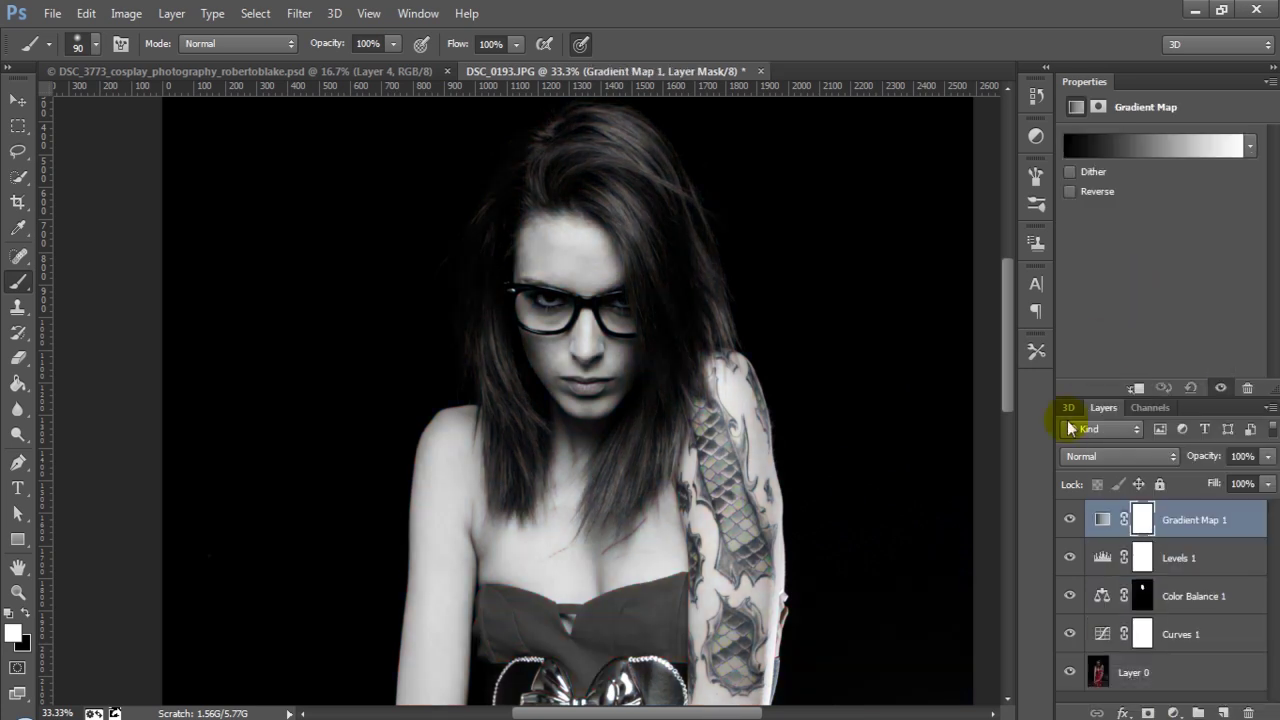
{"action": "left_click", "coordinate": [1112, 462]}
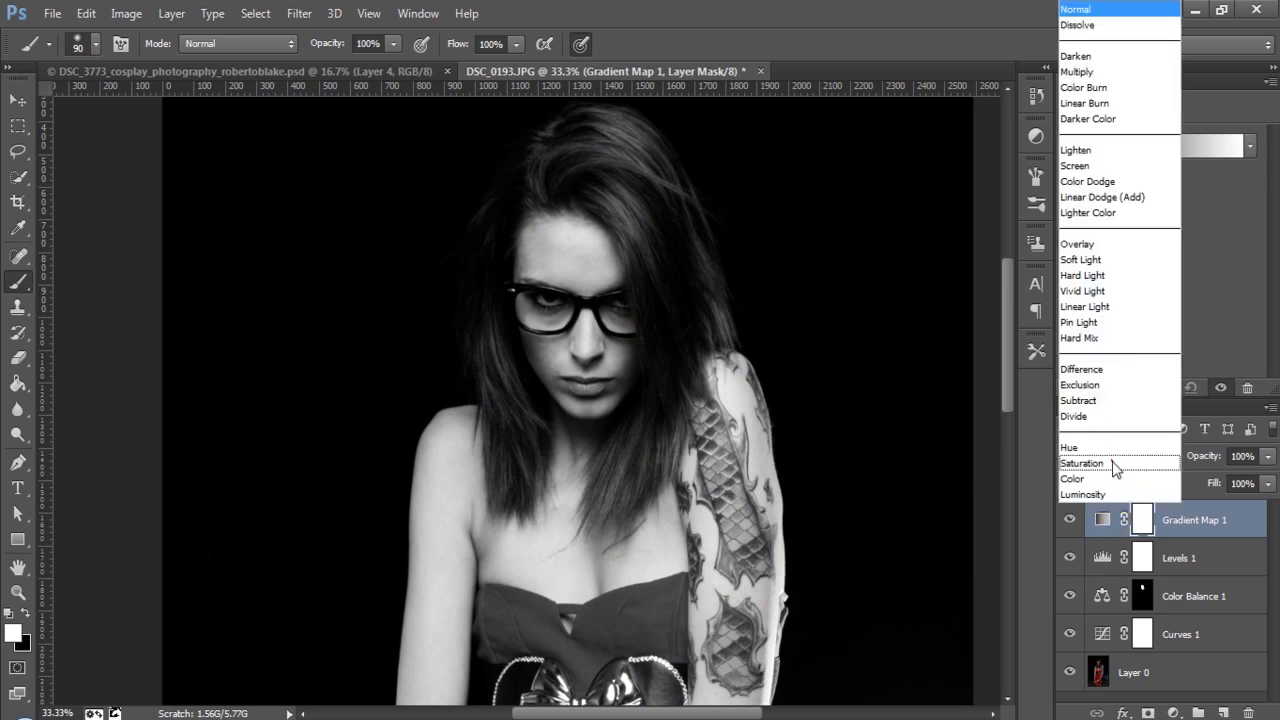
{"action": "left_click", "coordinate": [1088, 259]}
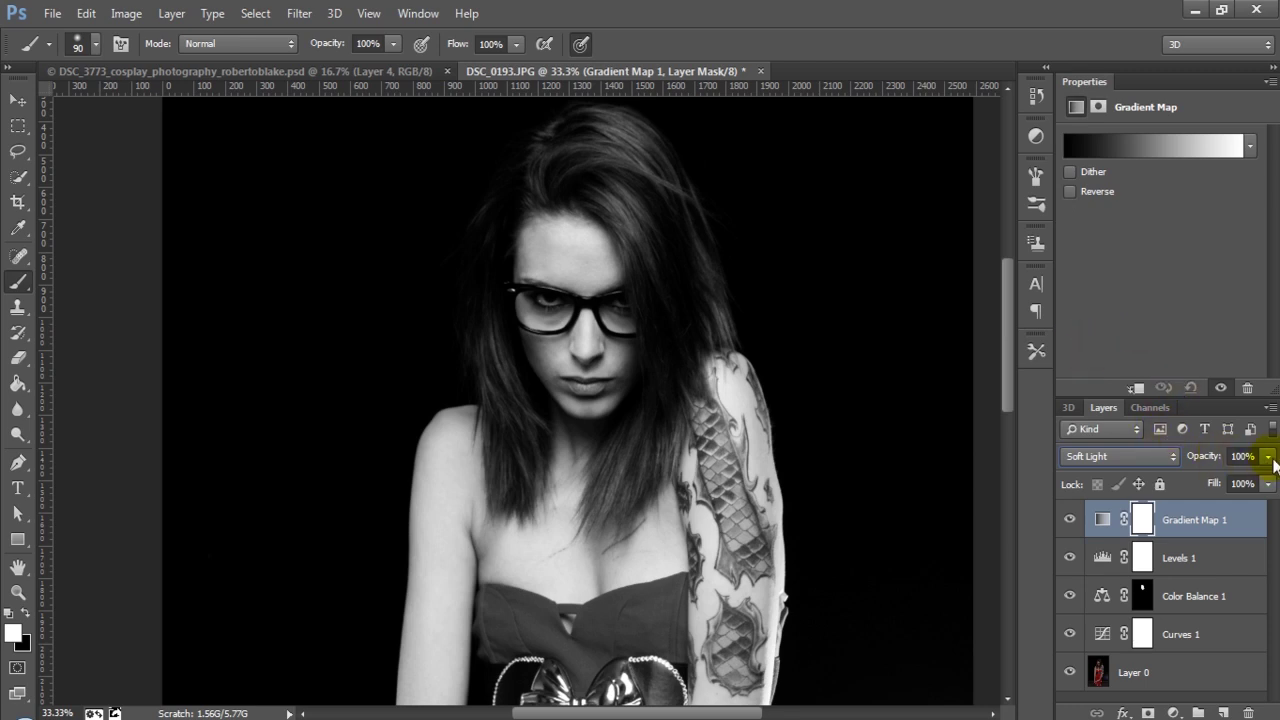
{"action": "left_click", "coordinate": [1267, 457]}
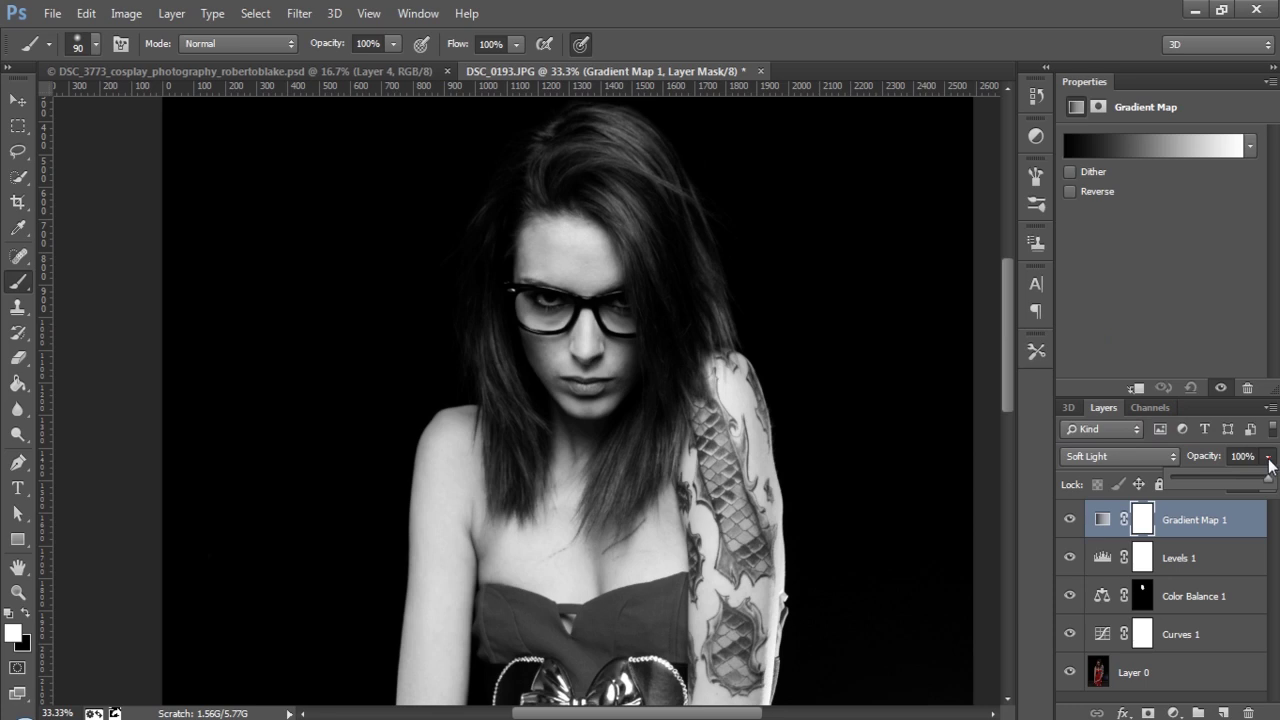
{"action": "left_click", "coordinate": [1195, 479]}
{"action": "left_click_drag", "start_coordinate": [1195, 479], "coordinate": [1192, 479]}
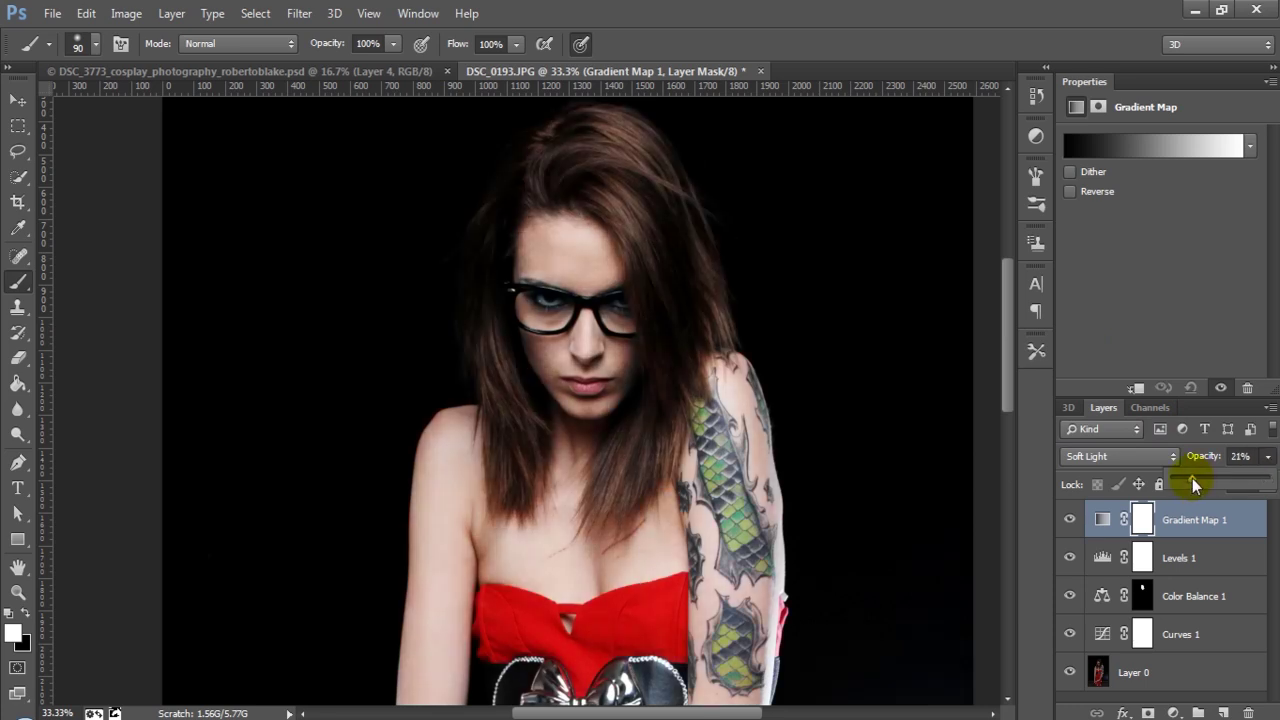
{"action": "left_click", "coordinate": [1070, 520]}
{"action": "left_click", "coordinate": [1071, 521]}
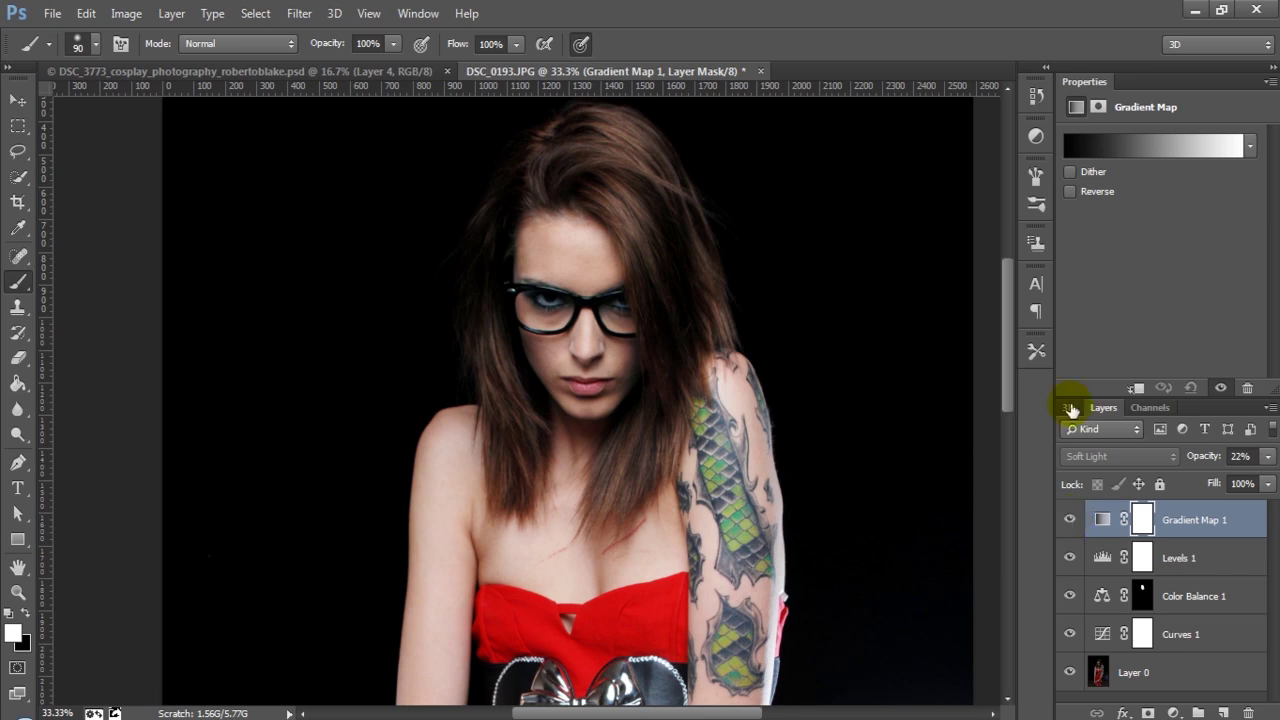
- Try reversing the Gradient Map's gradient and compare the photo with and without the layer
{"action": "left_click", "coordinate": [1070, 192]}
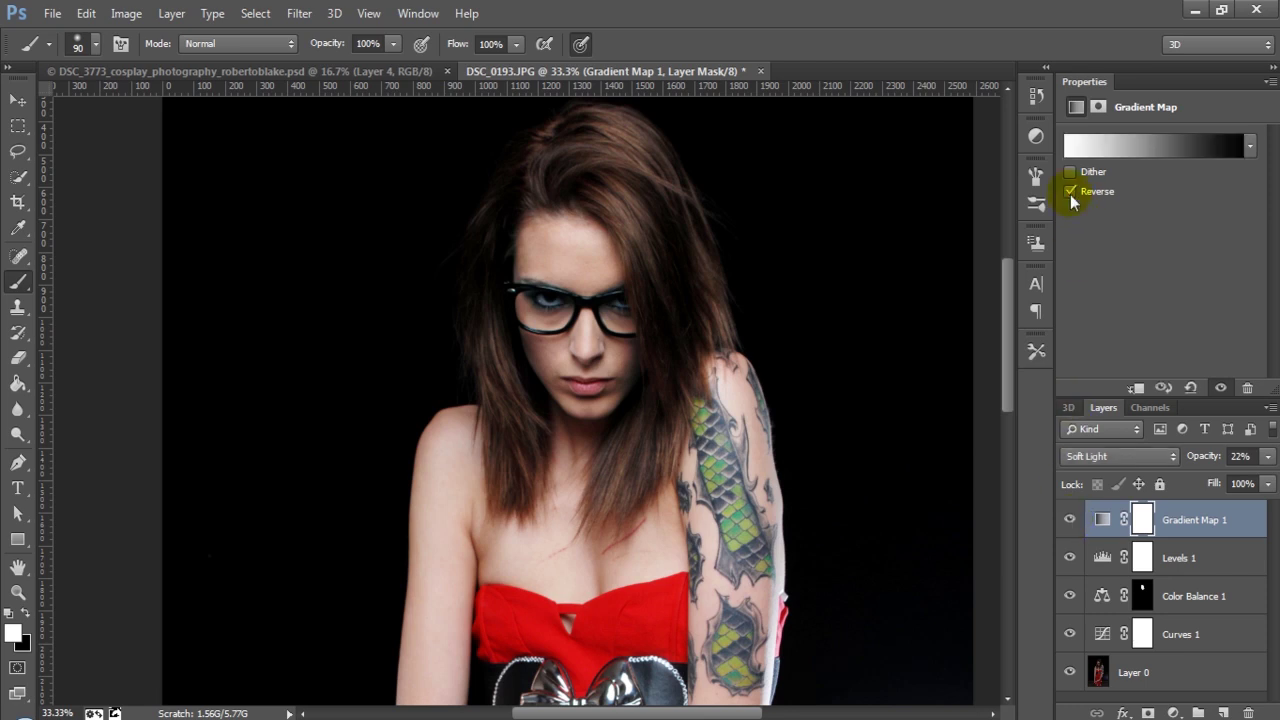
{"action": "left_click", "coordinate": [1070, 192]}
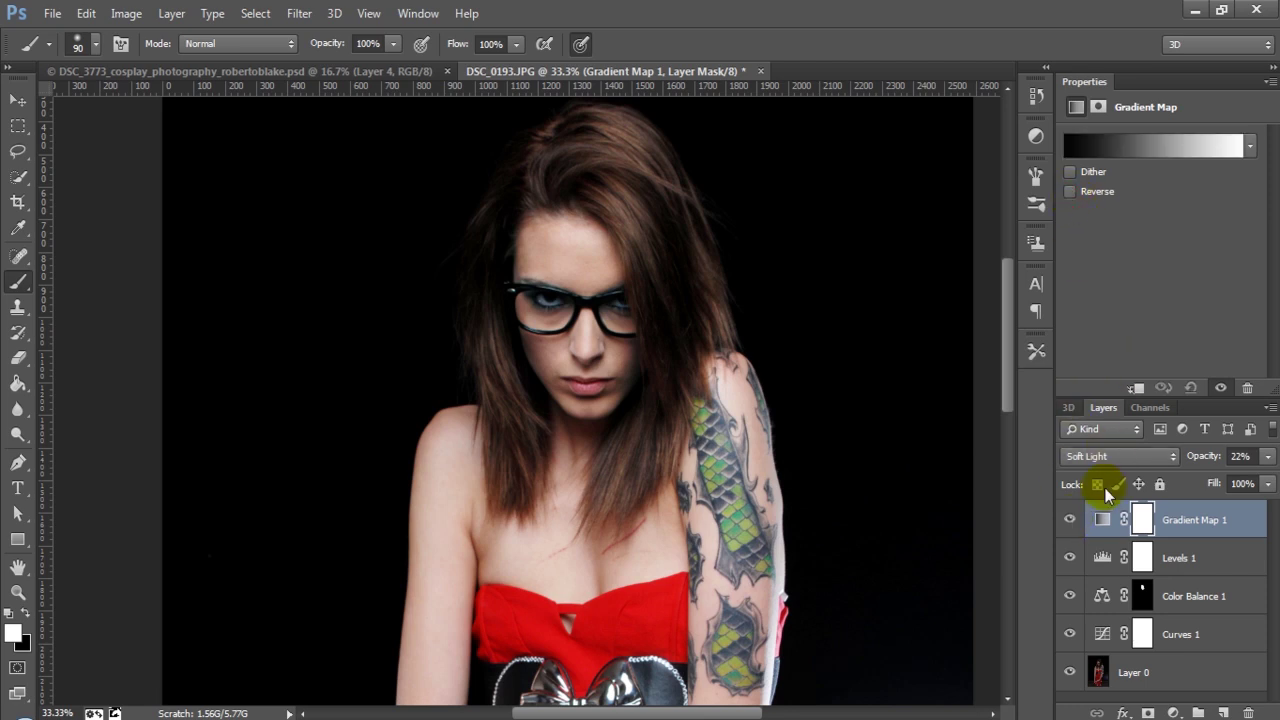
{"action": "left_click", "coordinate": [1069, 519]}
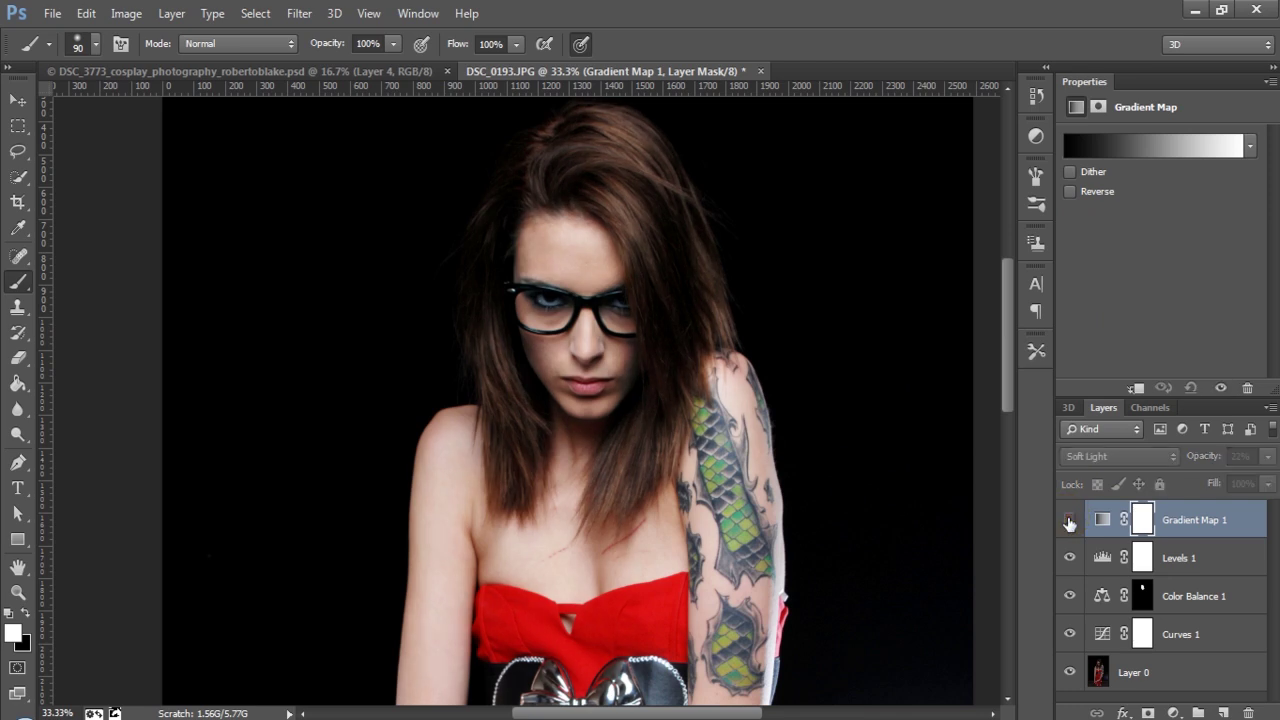
{"action": "left_click", "coordinate": [1069, 520]}
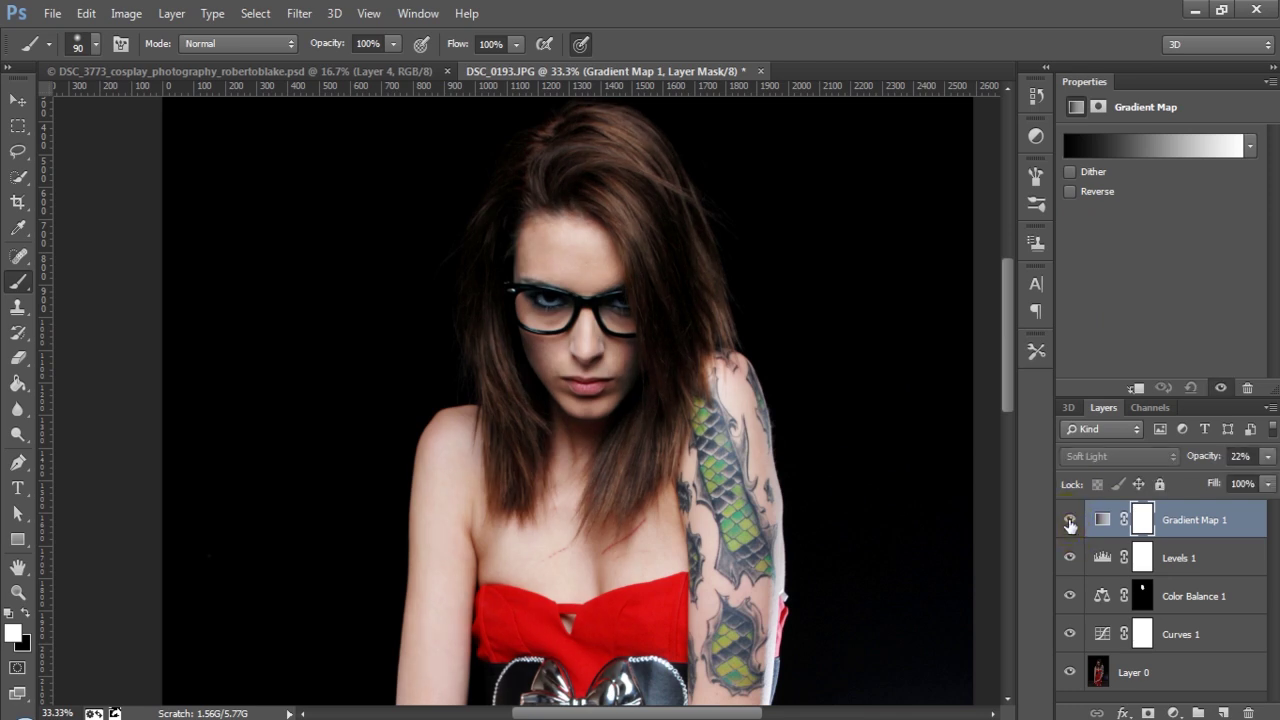
{"action": "left_click", "coordinate": [1069, 521]}
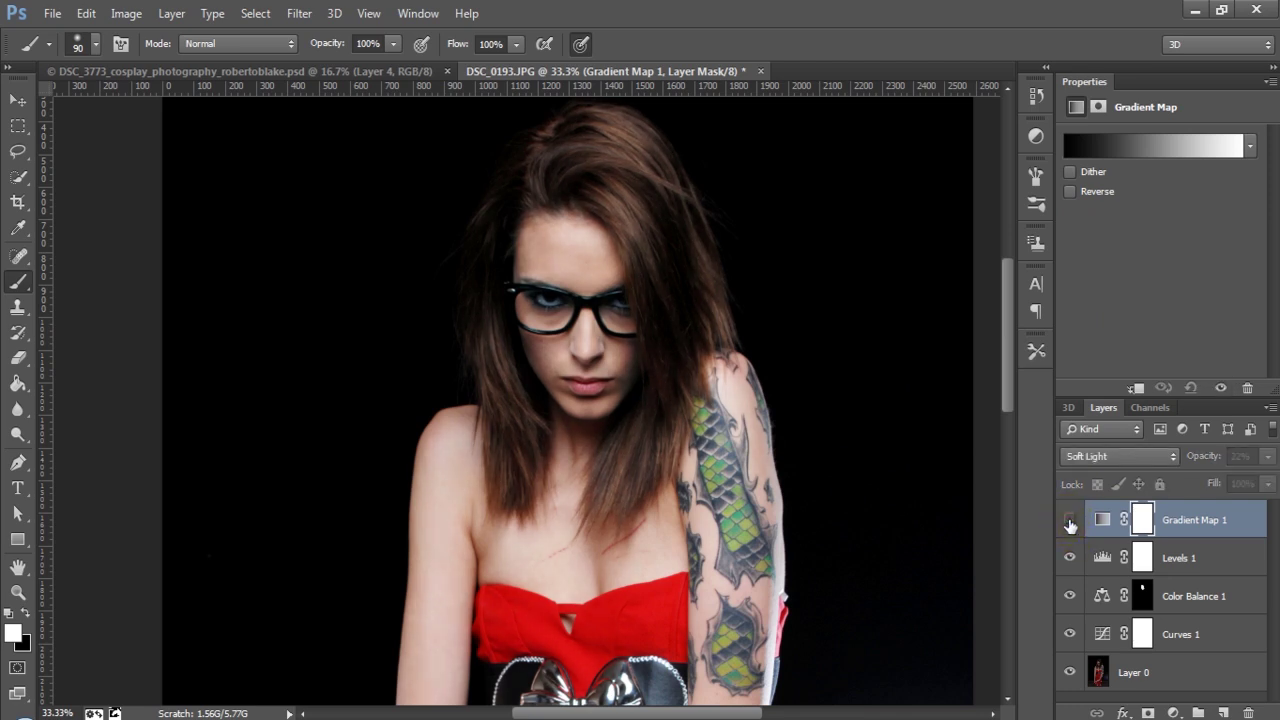
{"action": "left_click", "coordinate": [1069, 521]}
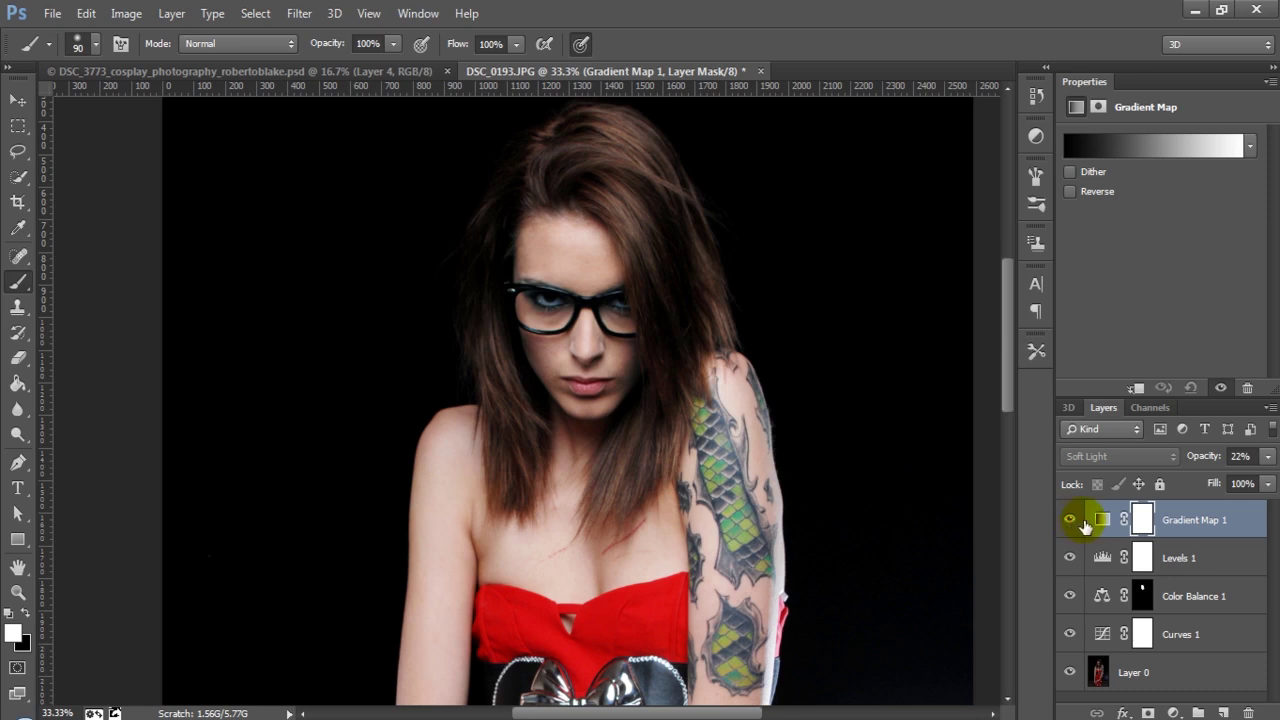
- Add a second Gradient Map adjustment layer above the first, using the blue, red and yellow gradient preset
{"action": "left_click", "coordinate": [1170, 516]}
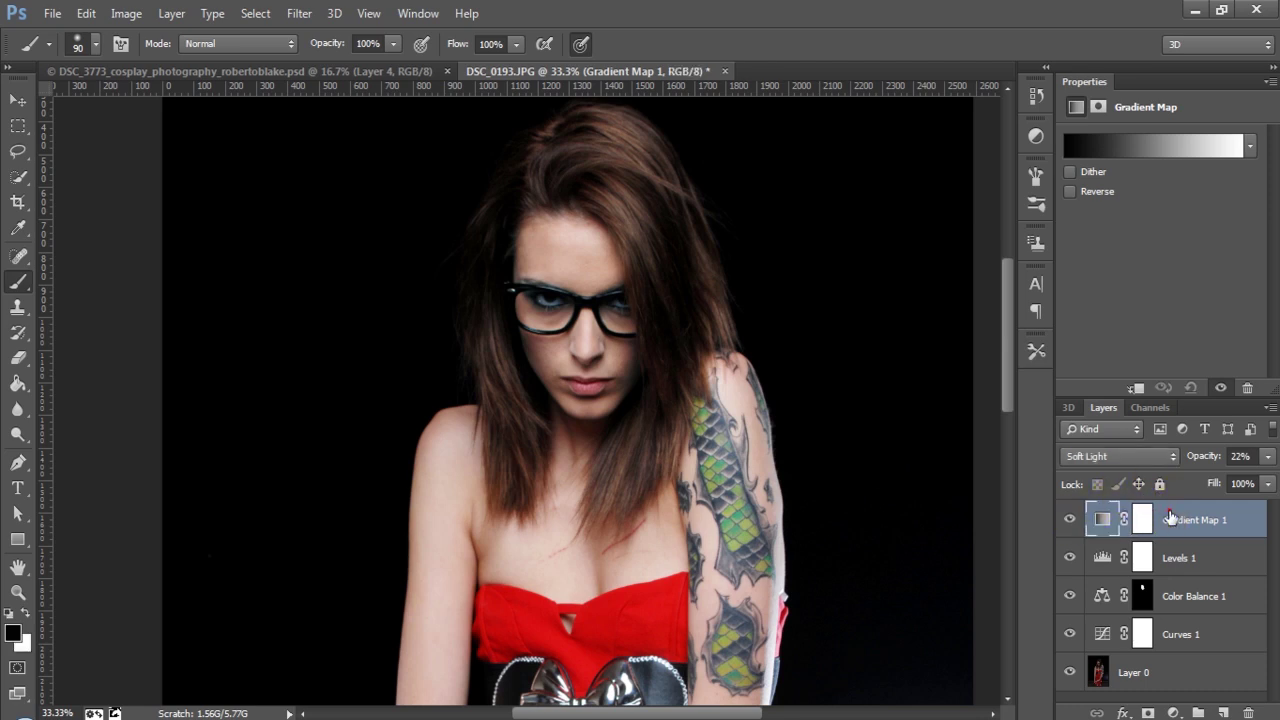
{"action": "left_click", "coordinate": [1112, 522]}
{"action": "left_click", "coordinate": [1175, 712]}
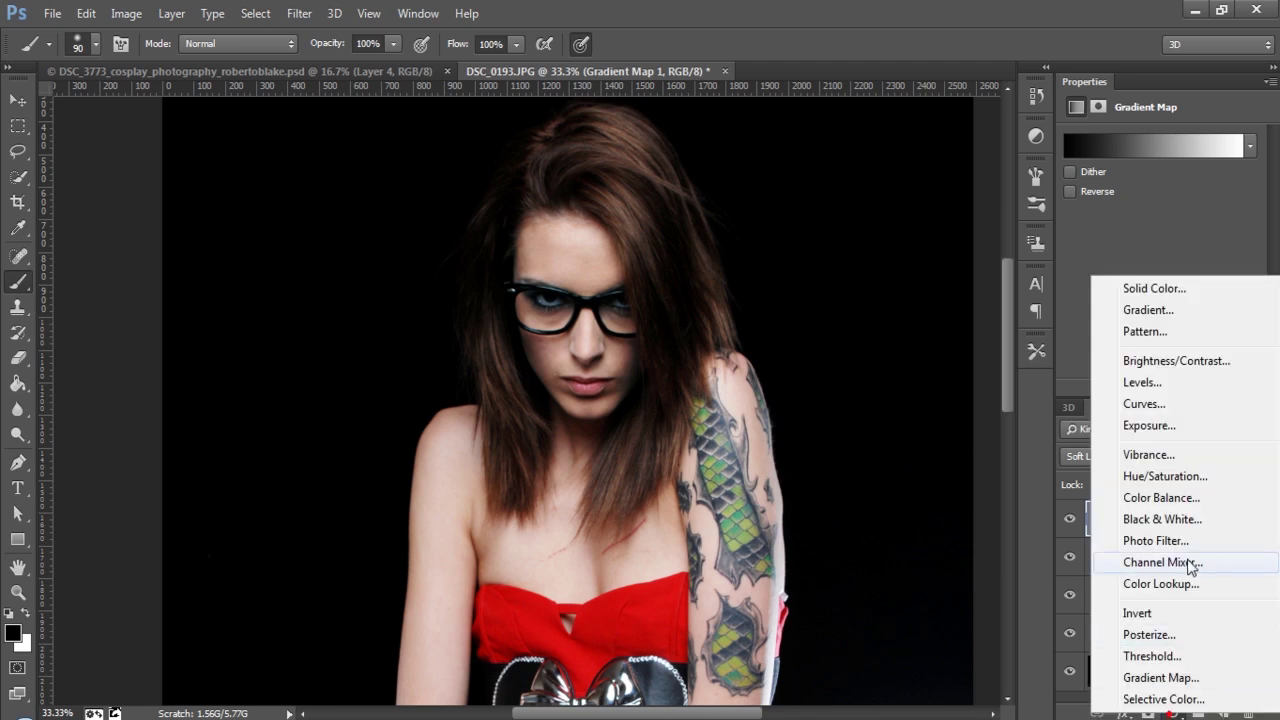
{"action": "left_click", "coordinate": [1165, 679]}
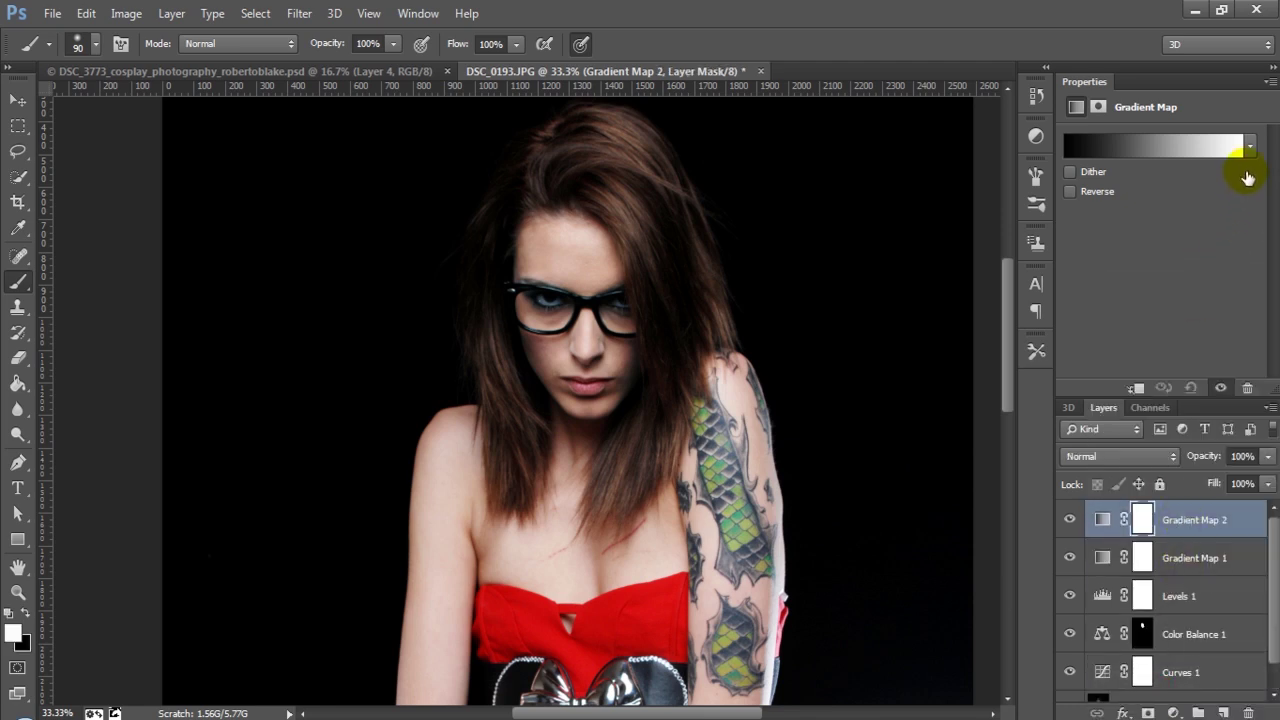
{"action": "left_click", "coordinate": [1249, 150]}
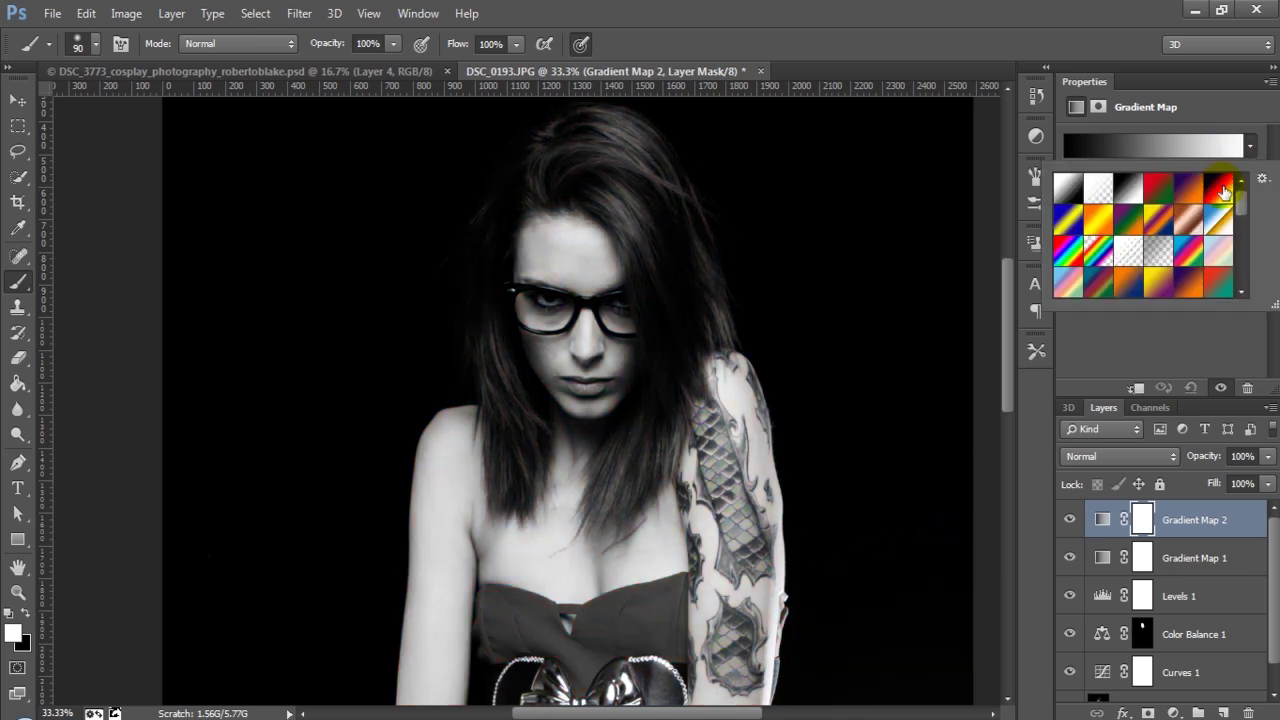
{"action": "left_click", "coordinate": [1222, 188]}
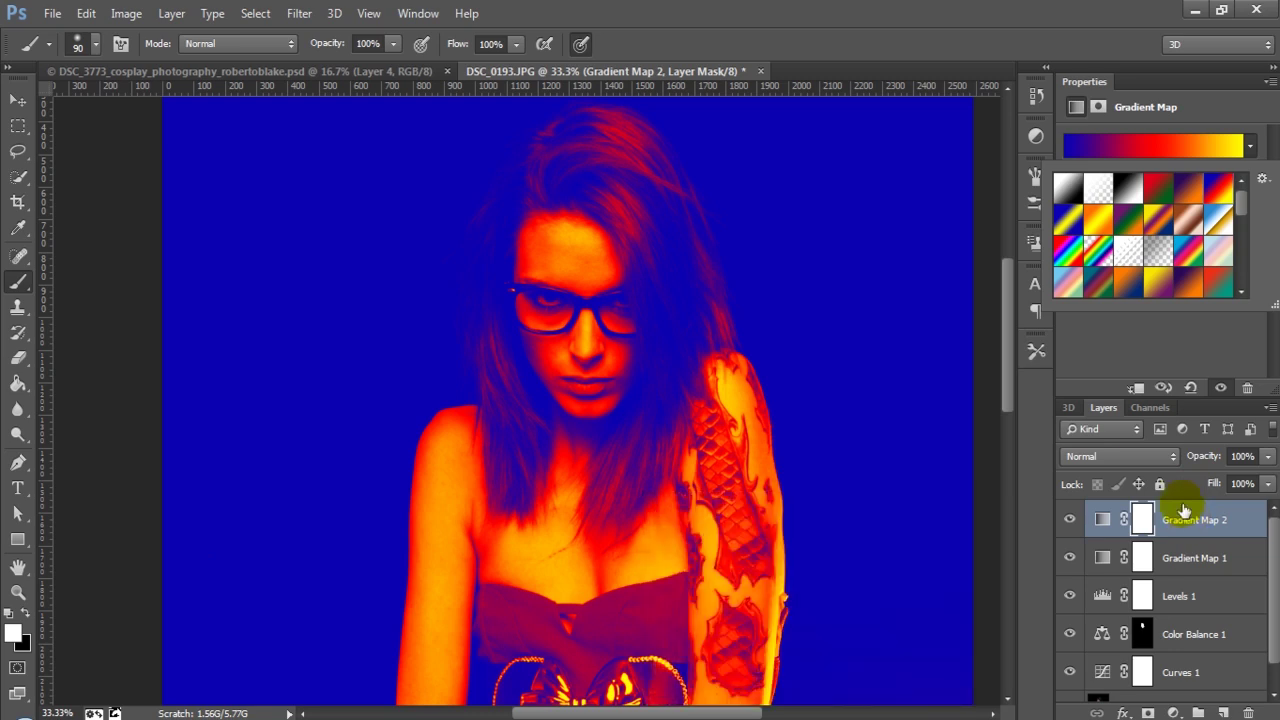
- Blend the blue, red and yellow Gradient Map layer in Soft Light at 16% opacity and compare the photo with and without it
{"action": "left_click_drag", "start_coordinate": [1159, 460], "coordinate": [1090, 260]}
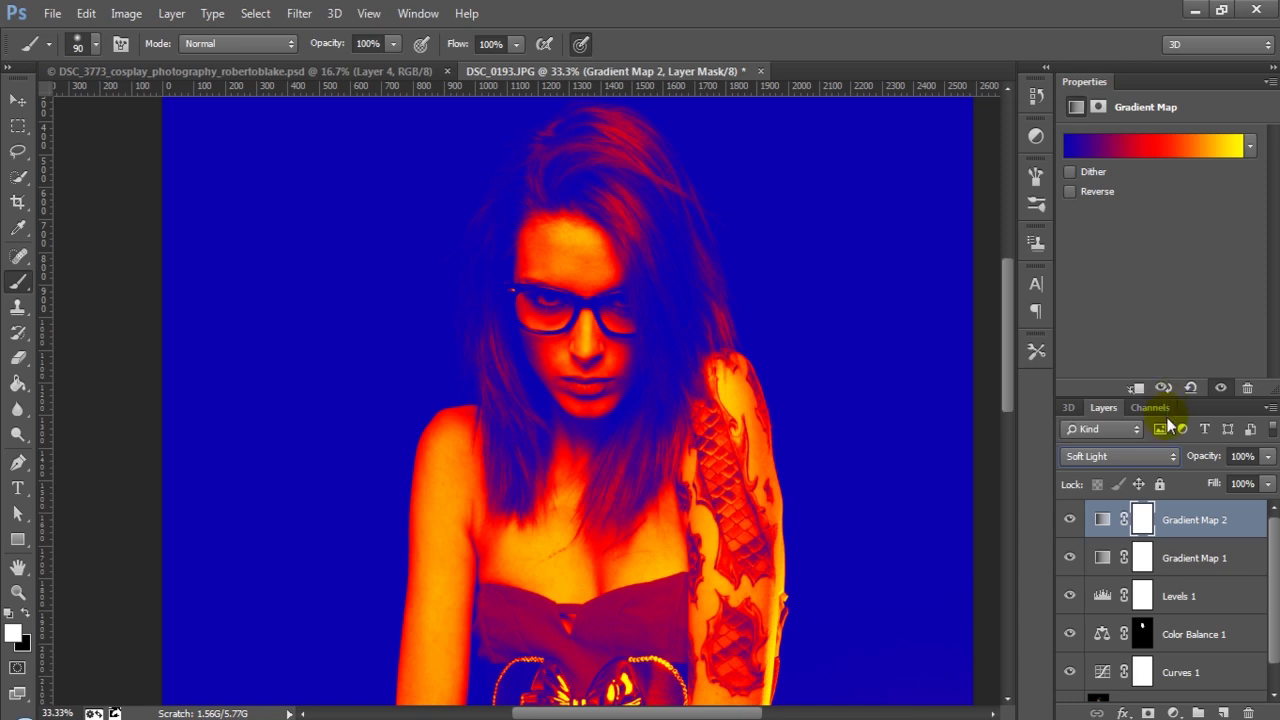
{"action": "left_click", "coordinate": [1263, 456]}
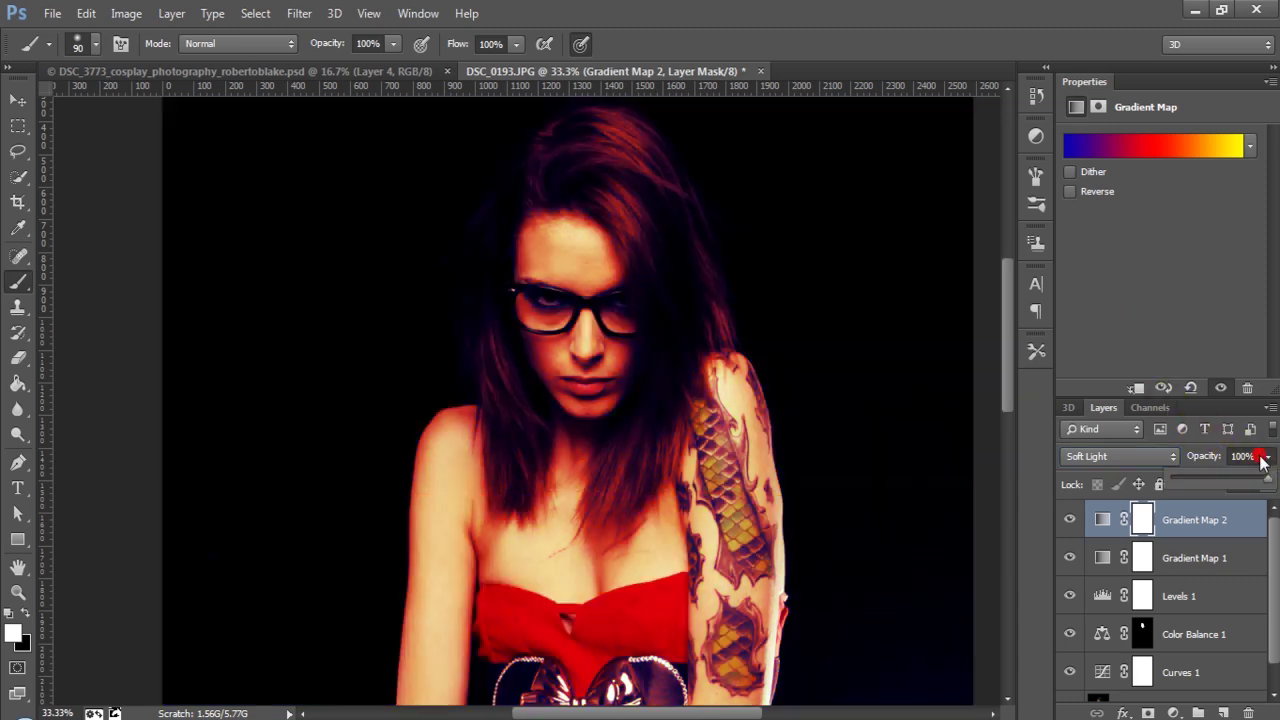
{"action": "left_click_drag", "start_coordinate": [1267, 478], "coordinate": [1187, 478]}
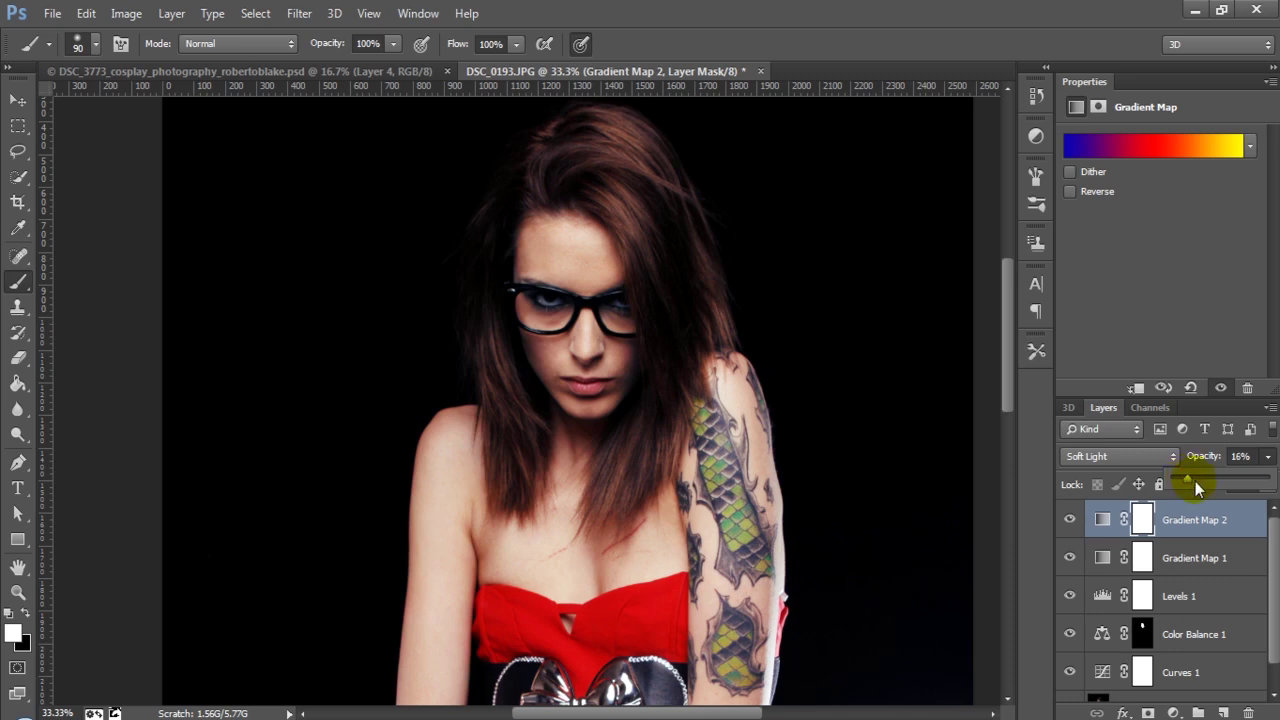
{"action": "left_click", "coordinate": [1069, 520]}
{"action": "left_click", "coordinate": [1069, 520]}
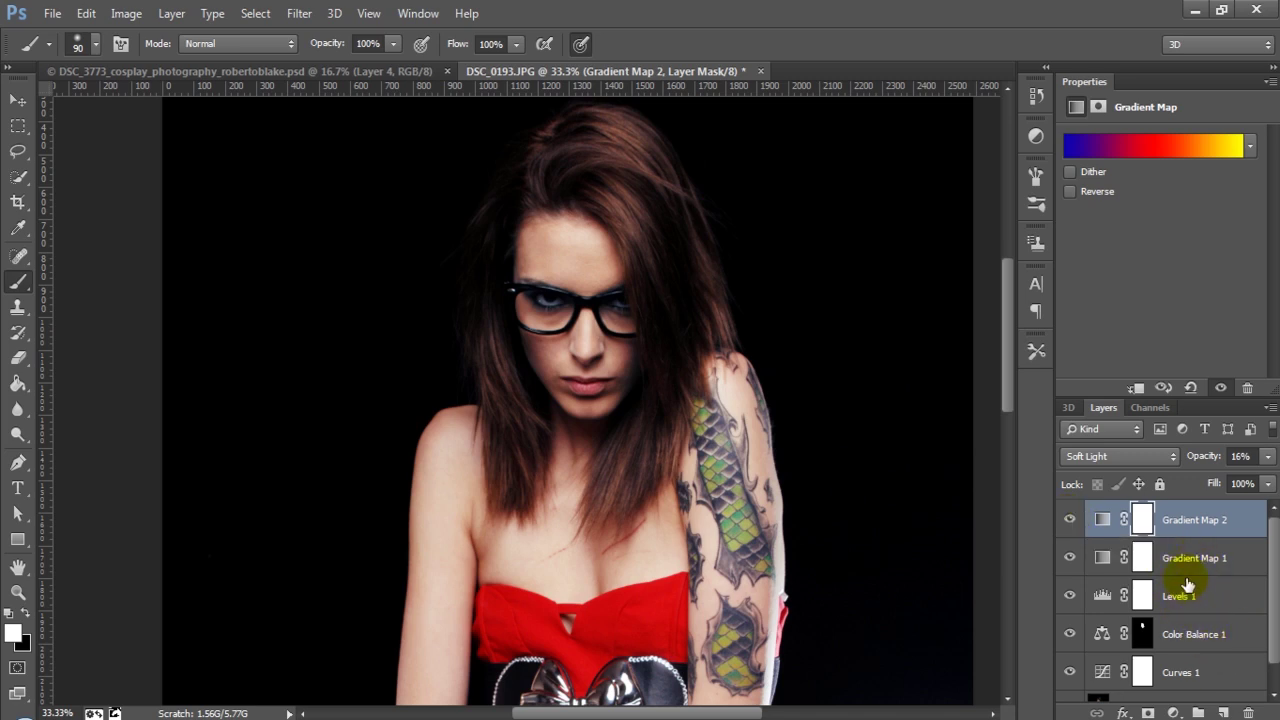
- Add a Brightness/Contrast adjustment layer on top with brightness at -21 and contrast at 8
{"action": "left_click", "coordinate": [1173, 712]}
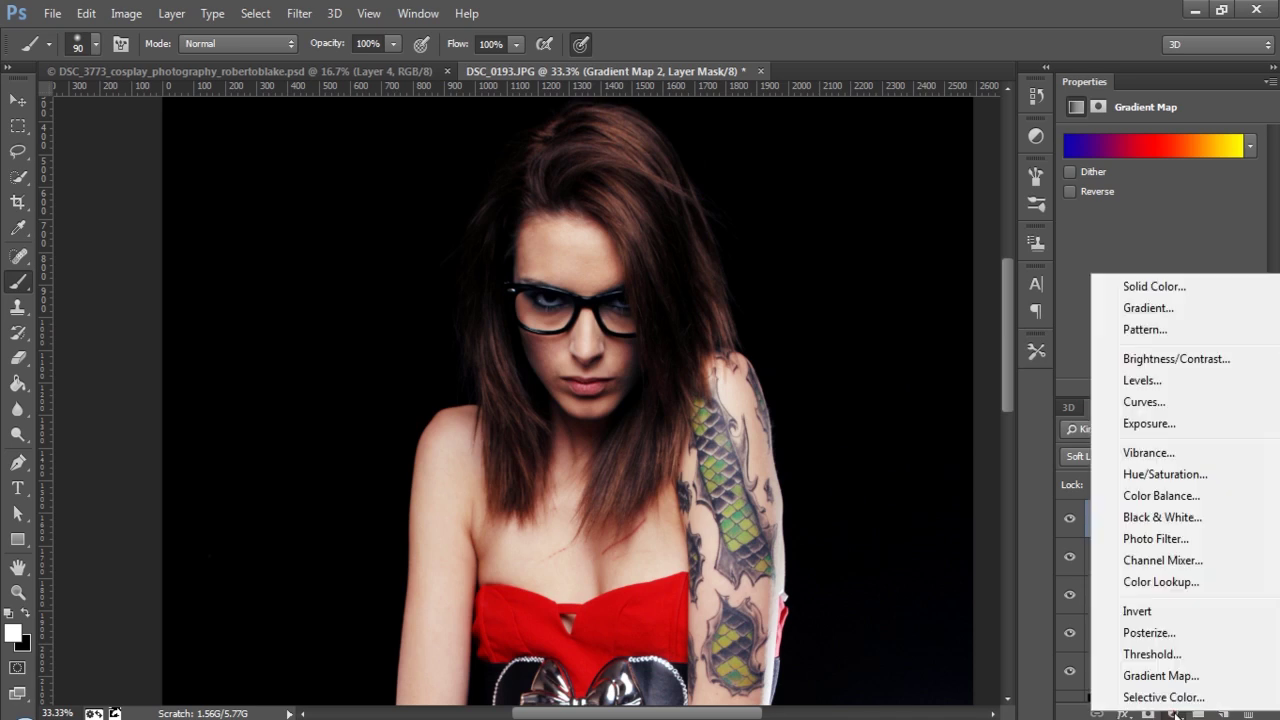
{"action": "left_click", "coordinate": [1225, 359]}
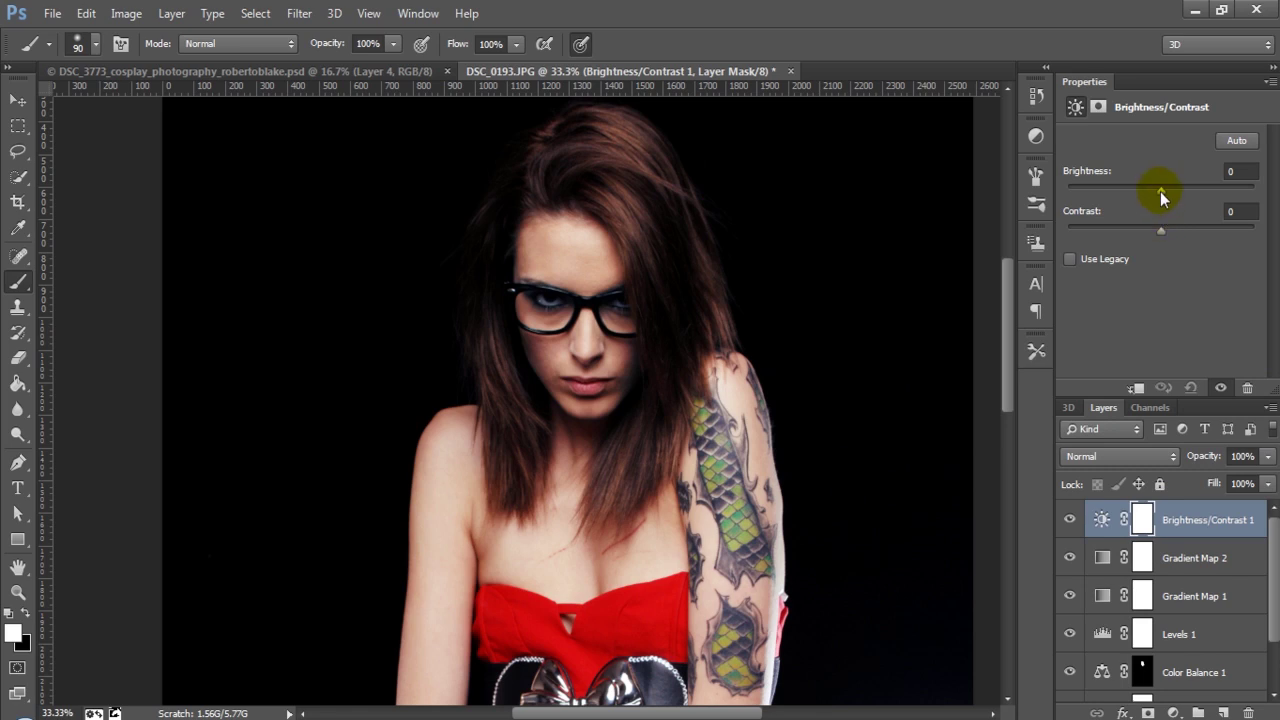
{"action": "left_click_drag", "start_coordinate": [1160, 196], "coordinate": [1167, 232]}
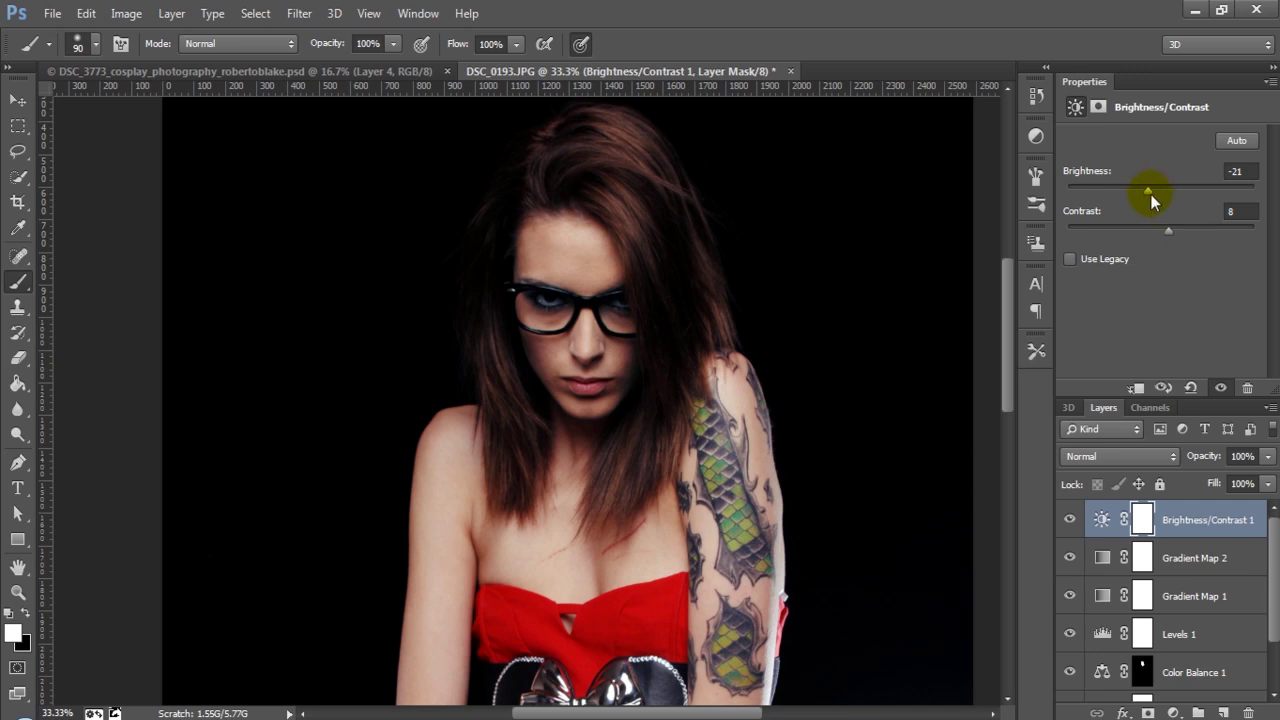
- Paint black on the Brightness/Contrast layer's mask over the hair beside the face, and review the layer stack
{"action": "left_click", "coordinate": [1142, 516]}
{"action": "key", "text": "x"}
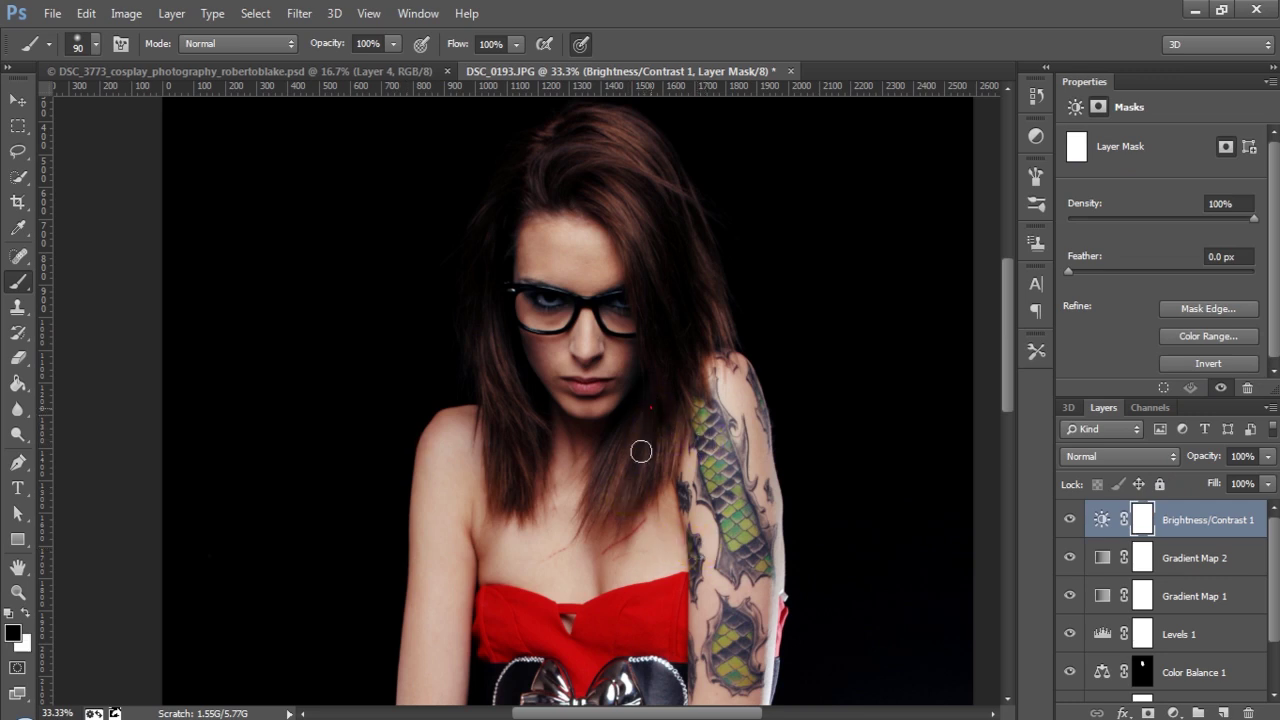
{"action": "mouse_move", "coordinate": [651, 405]}
{"action": "left_mouse_down"}
{"action": "mouse_move", "coordinate": [550, 315]}
{"action": "mouse_move", "coordinate": [541, 296]}
{"action": "mouse_move", "coordinate": [552, 298]}
{"action": "mouse_move", "coordinate": [534, 301]}
{"action": "mouse_move", "coordinate": [640, 321]}
{"action": "mouse_move", "coordinate": [610, 301]}
{"action": "mouse_move", "coordinate": [630, 311]}
{"action": "mouse_move", "coordinate": [539, 299]}
{"action": "mouse_move", "coordinate": [622, 311]}
{"action": "mouse_move", "coordinate": [543, 307]}
{"action": "mouse_move", "coordinate": [558, 313]}
{"action": "mouse_move", "coordinate": [546, 308]}
{"action": "mouse_move", "coordinate": [550, 324]}
{"action": "mouse_move", "coordinate": [525, 310]}
{"action": "mouse_move", "coordinate": [628, 303]}
{"action": "left_mouse_up"}
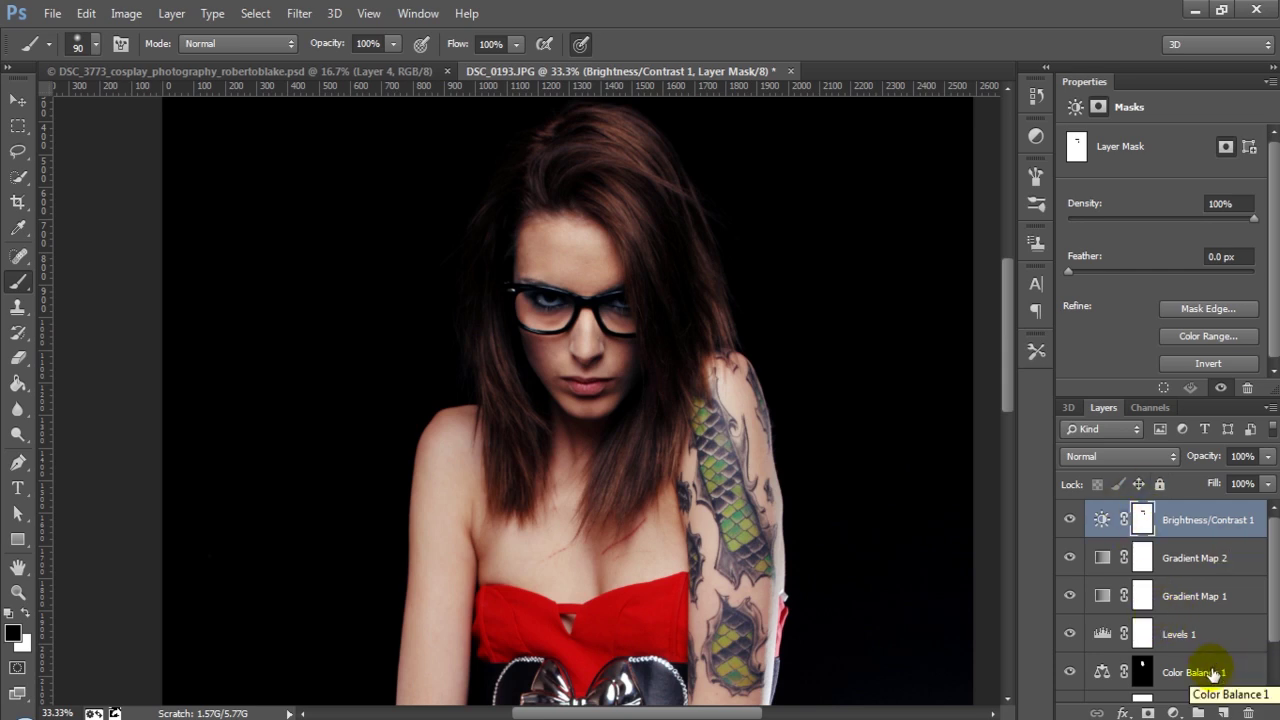
{"action": "scroll", "coordinate": [1276, 632], "scroll_direction": "down", "scroll_amount": 2}
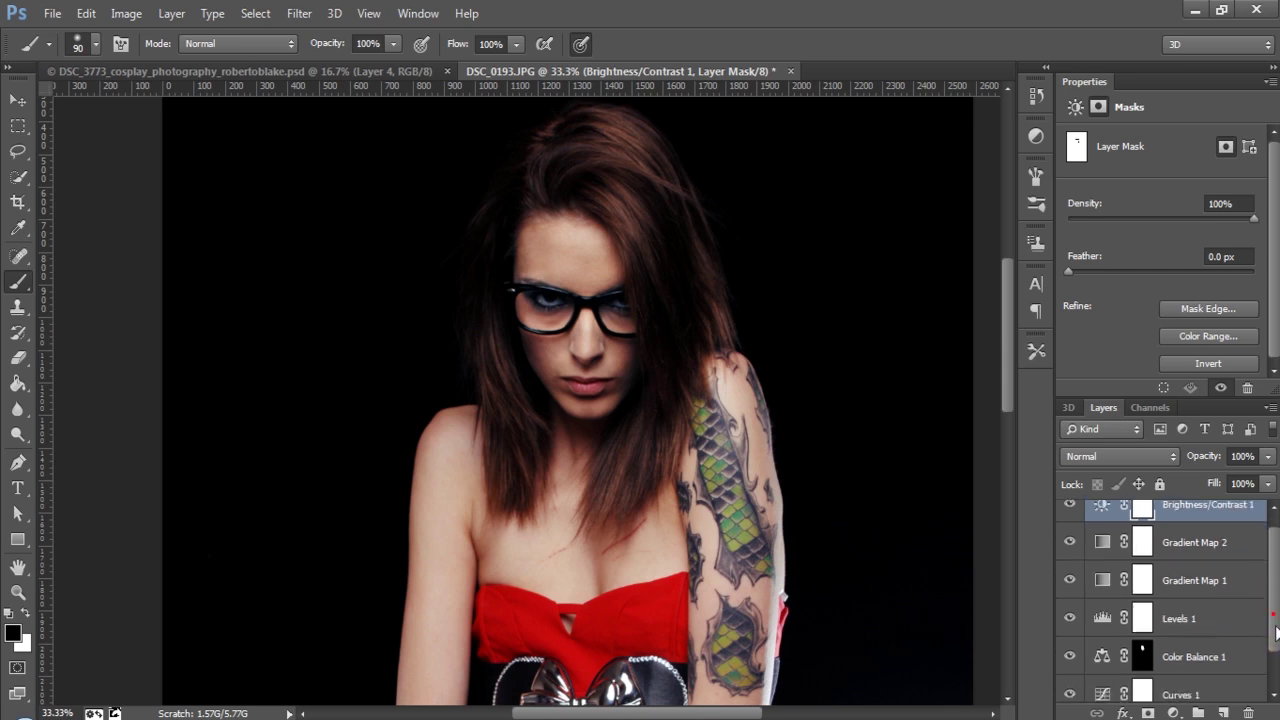
{"action": "scroll", "coordinate": [1276, 632], "scroll_direction": "down", "scroll_amount": 1}
{"action": "scroll", "coordinate": [1275, 628], "scroll_direction": "up", "scroll_amount": 3}
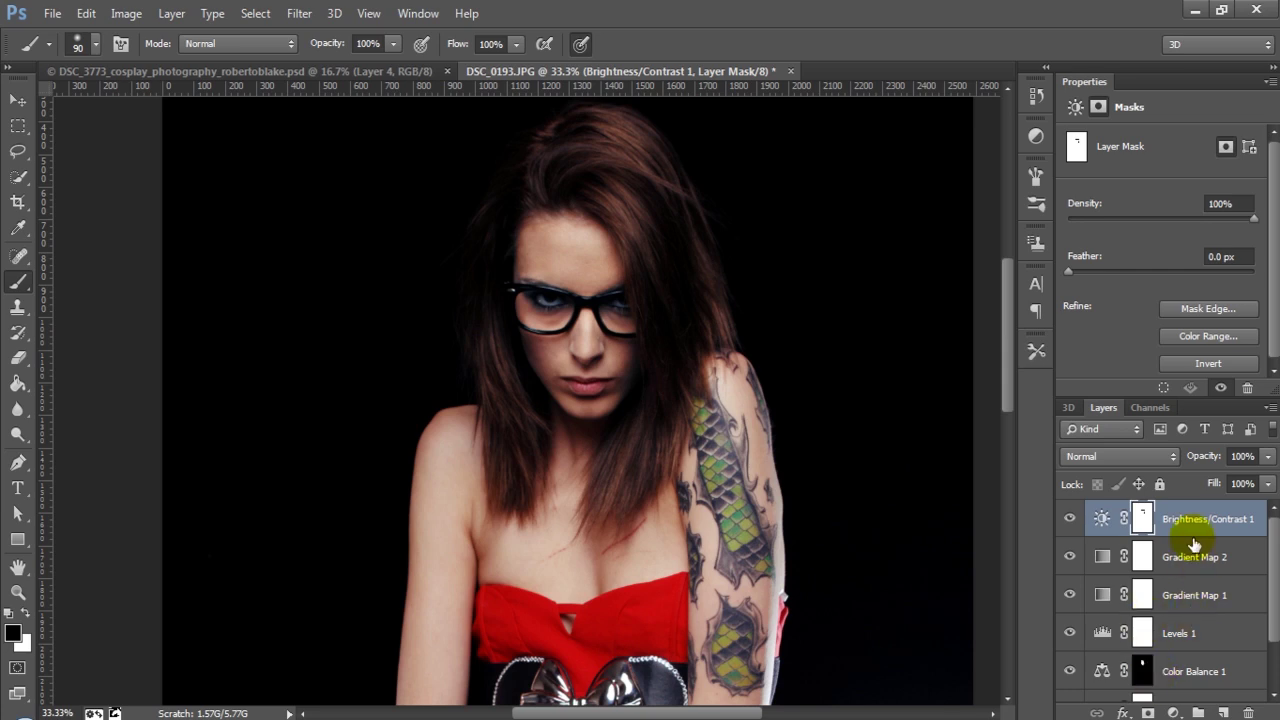
- Add a second Curves adjustment layer on top and place a Blue channel point at input 87, output 90
{"action": "left_click", "coordinate": [1173, 713]}
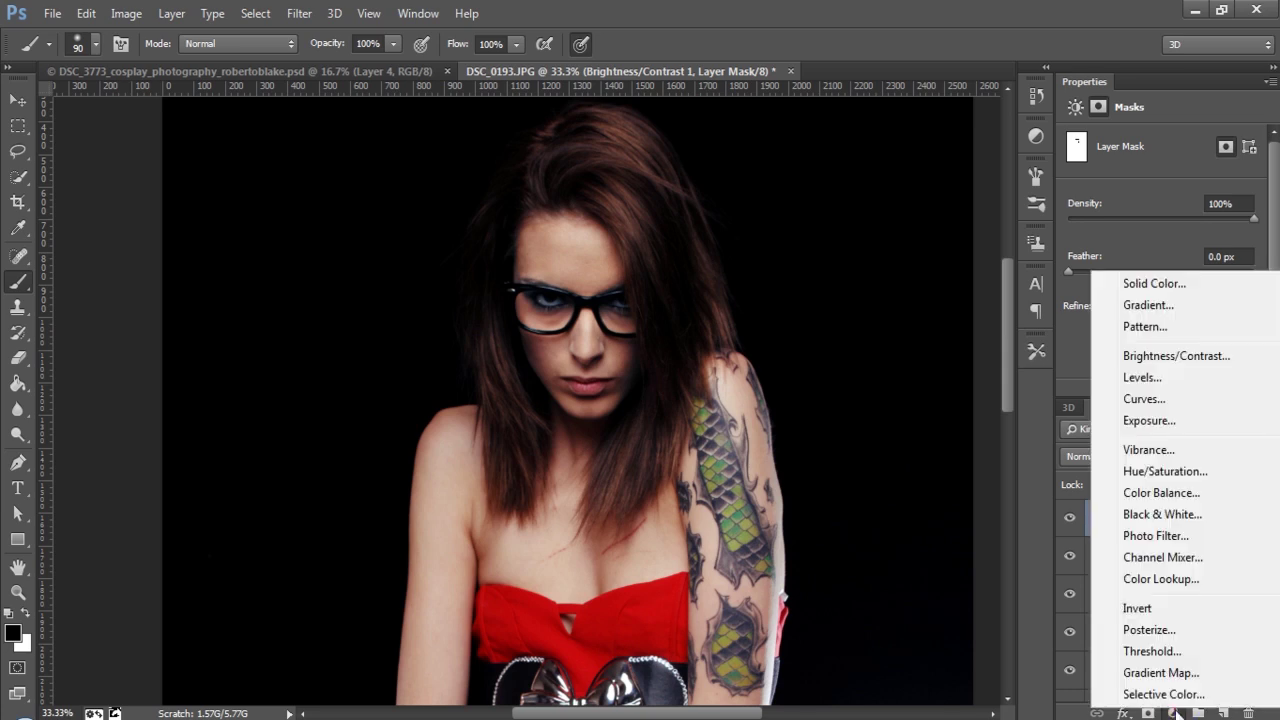
{"action": "left_click", "coordinate": [1165, 400]}
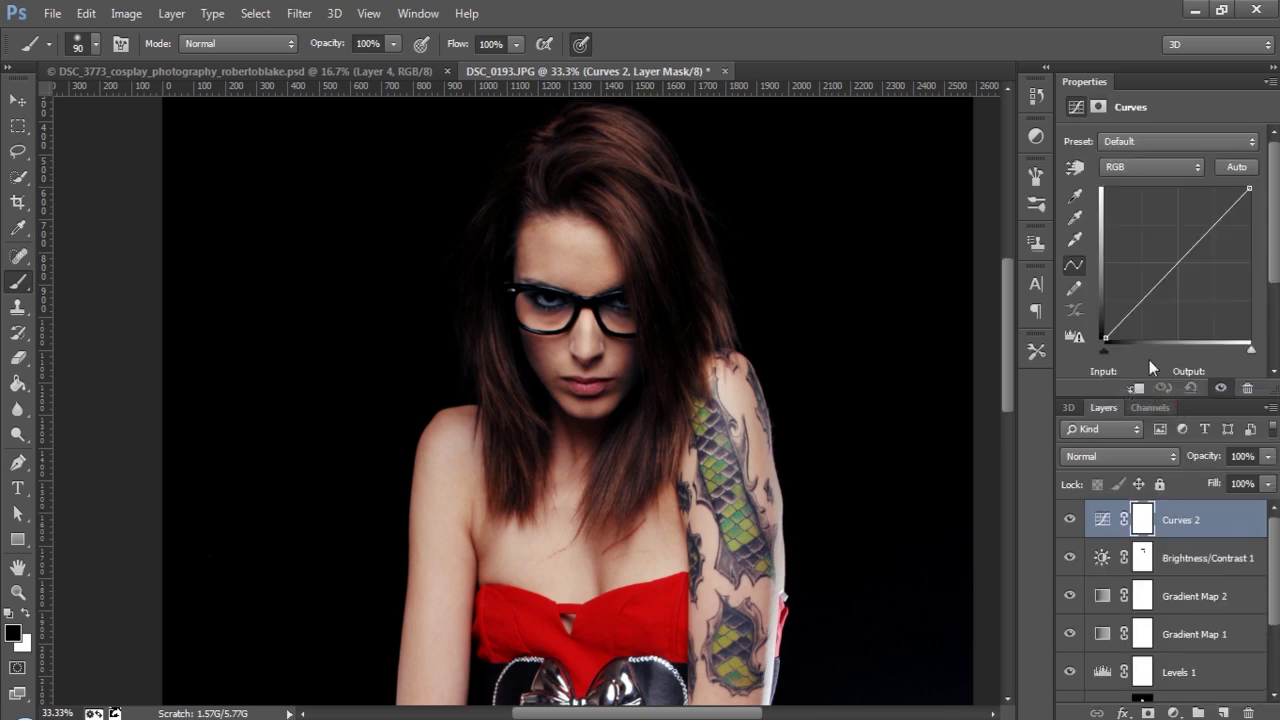
{"action": "left_click", "coordinate": [1167, 169]}
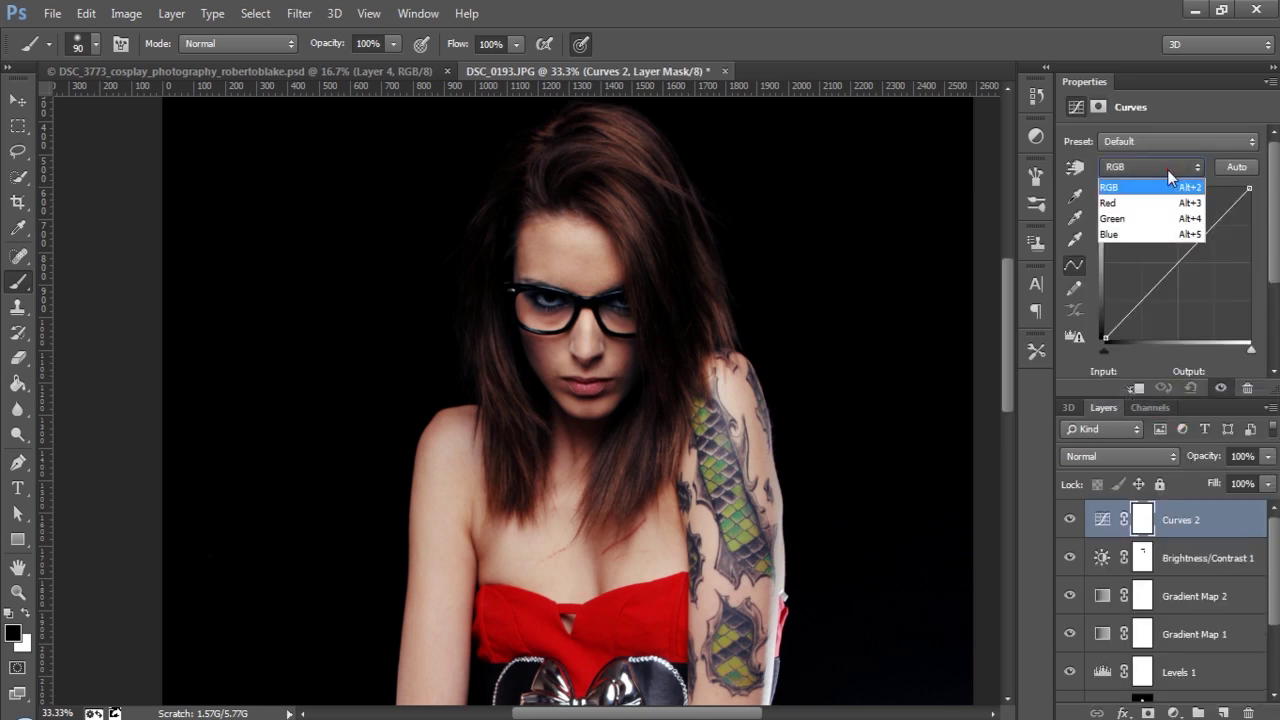
{"action": "left_click", "coordinate": [1114, 232]}
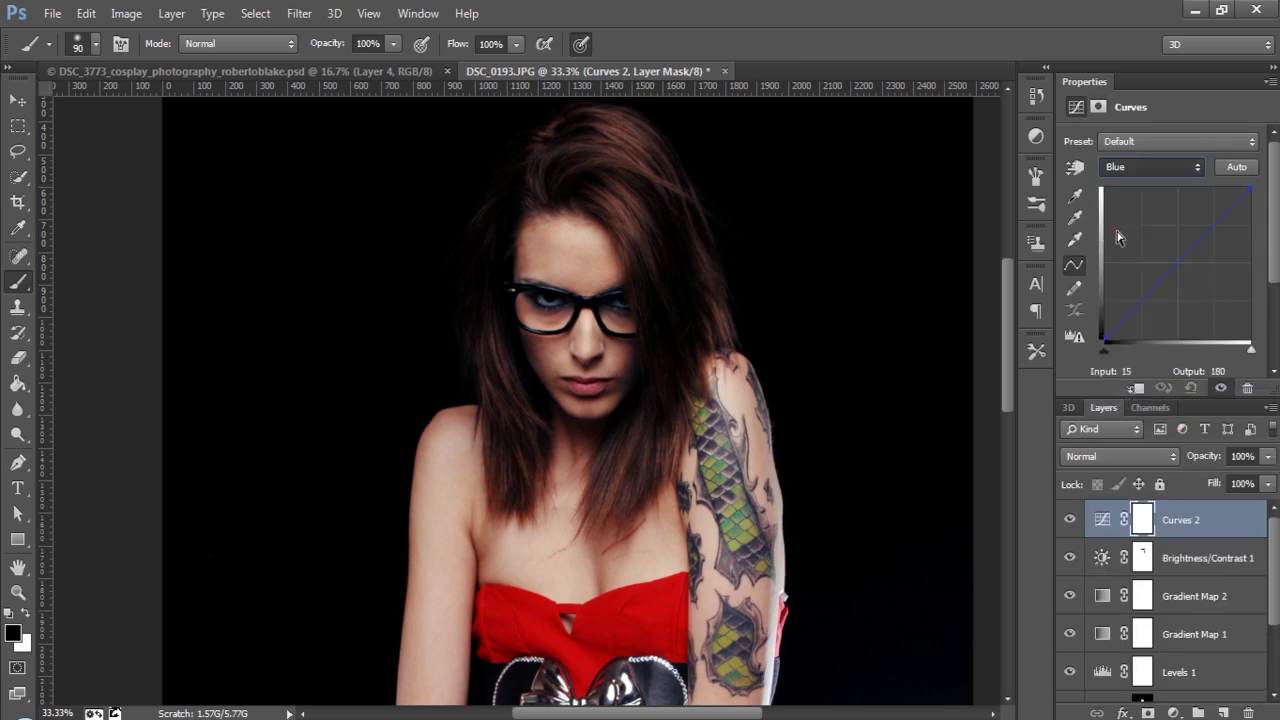
{"action": "left_click", "coordinate": [1166, 263]}
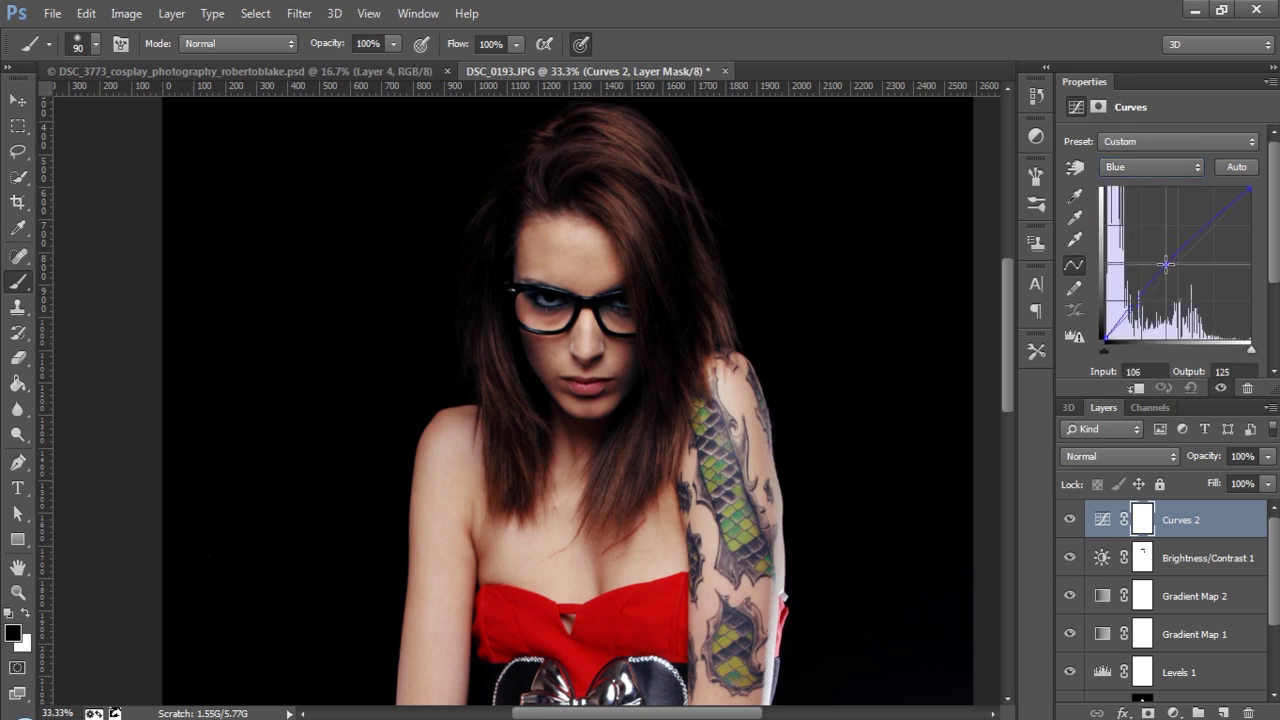
{"action": "mouse_move", "coordinate": [1166, 263]}
{"action": "left_mouse_down"}
{"action": "mouse_move", "coordinate": [1174, 273]}
{"action": "mouse_move", "coordinate": [1154, 286]}
{"action": "left_mouse_up"}
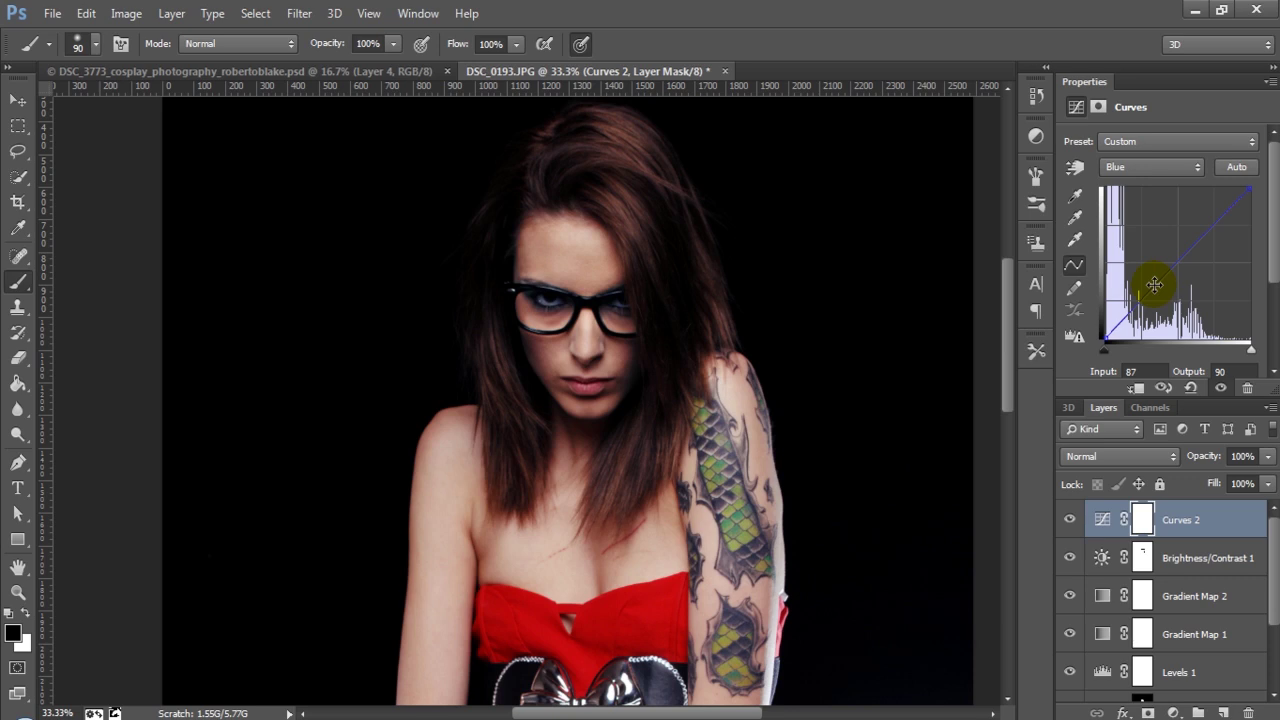
- In the second Curves layer, place a Blue channel point at input 163, output 150, and pull the Red channel's lower midtones slightly down
{"action": "left_click", "coordinate": [1197, 249]}
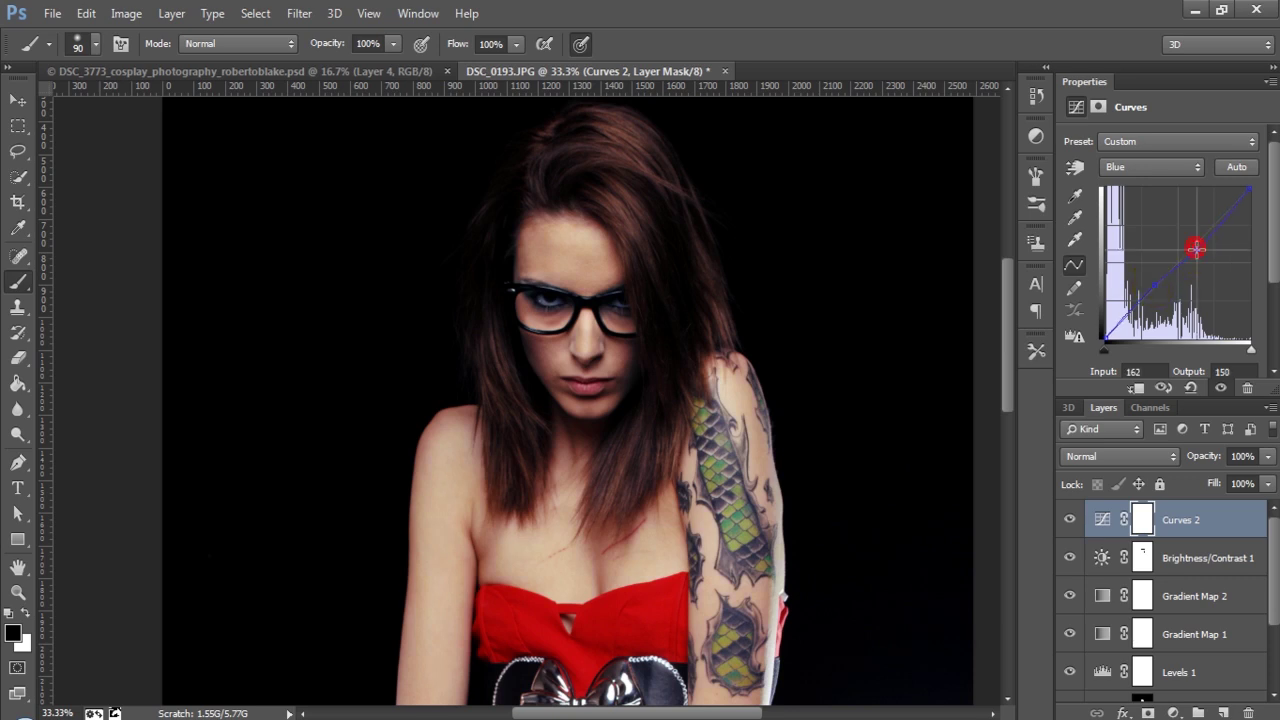
{"action": "left_click_drag", "start_coordinate": [1197, 249], "coordinate": [1198, 249]}
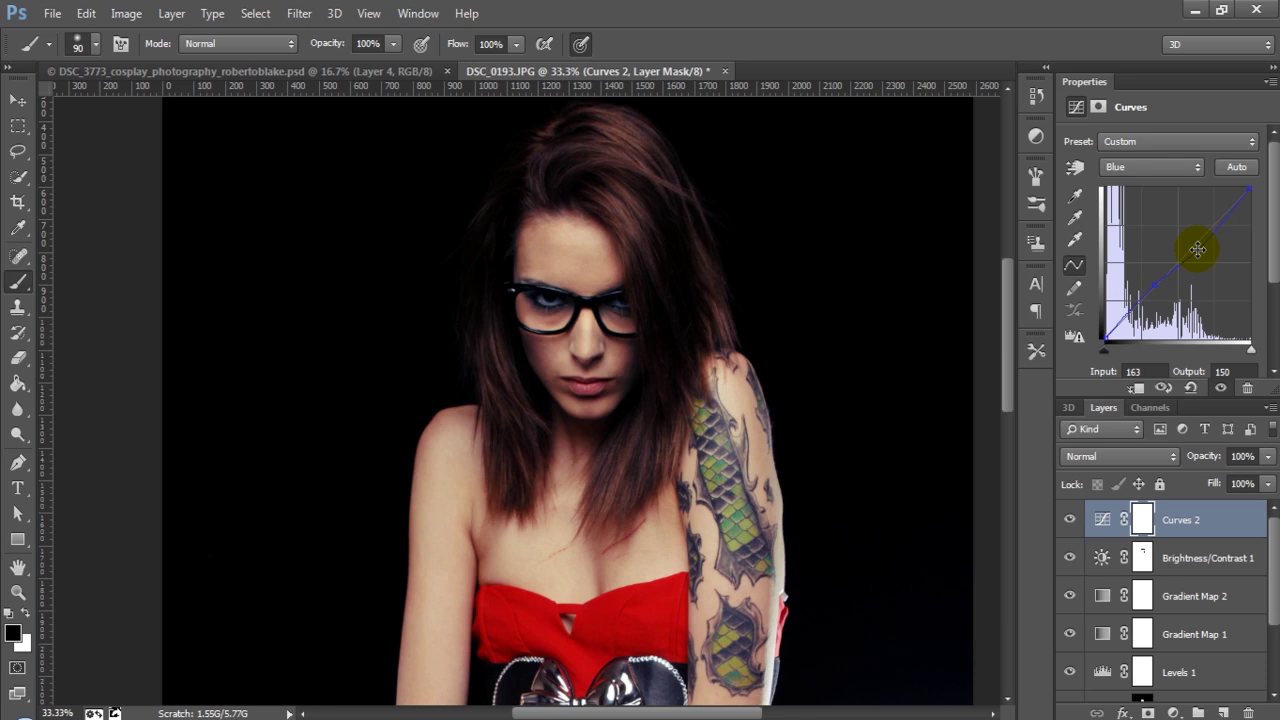
{"action": "left_click", "coordinate": [1155, 167]}
{"action": "left_click", "coordinate": [1157, 207]}
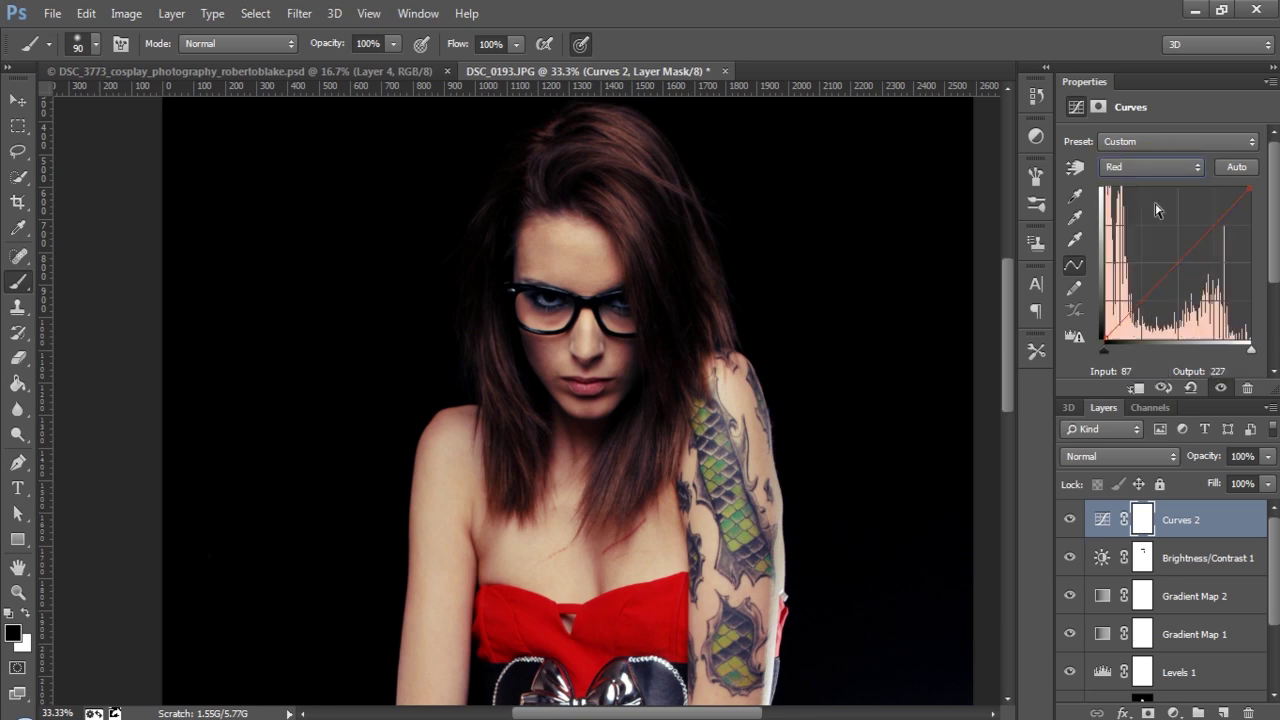
{"action": "left_click", "coordinate": [1168, 277]}
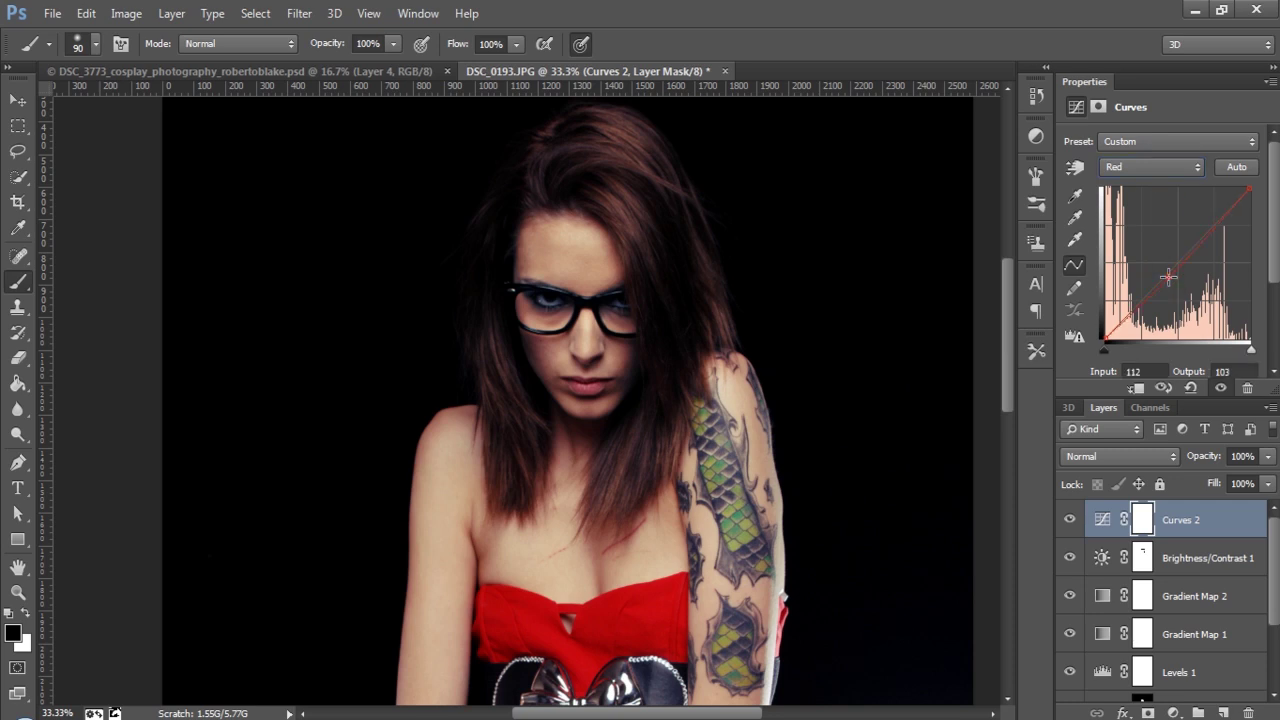
{"action": "mouse_move", "coordinate": [1168, 277]}
{"action": "left_mouse_down"}
{"action": "mouse_move", "coordinate": [1157, 273]}
{"action": "mouse_move", "coordinate": [1161, 287]}
{"action": "left_mouse_up"}
- Gather all adjustment layers, including Color Balance 1 and Curves 1, into one group above Layer 0, and compare the photo with and without it
{"action": "left_click", "coordinate": [1197, 681], "text": "shift"}
{"action": "key", "text": "ctrl+g"}
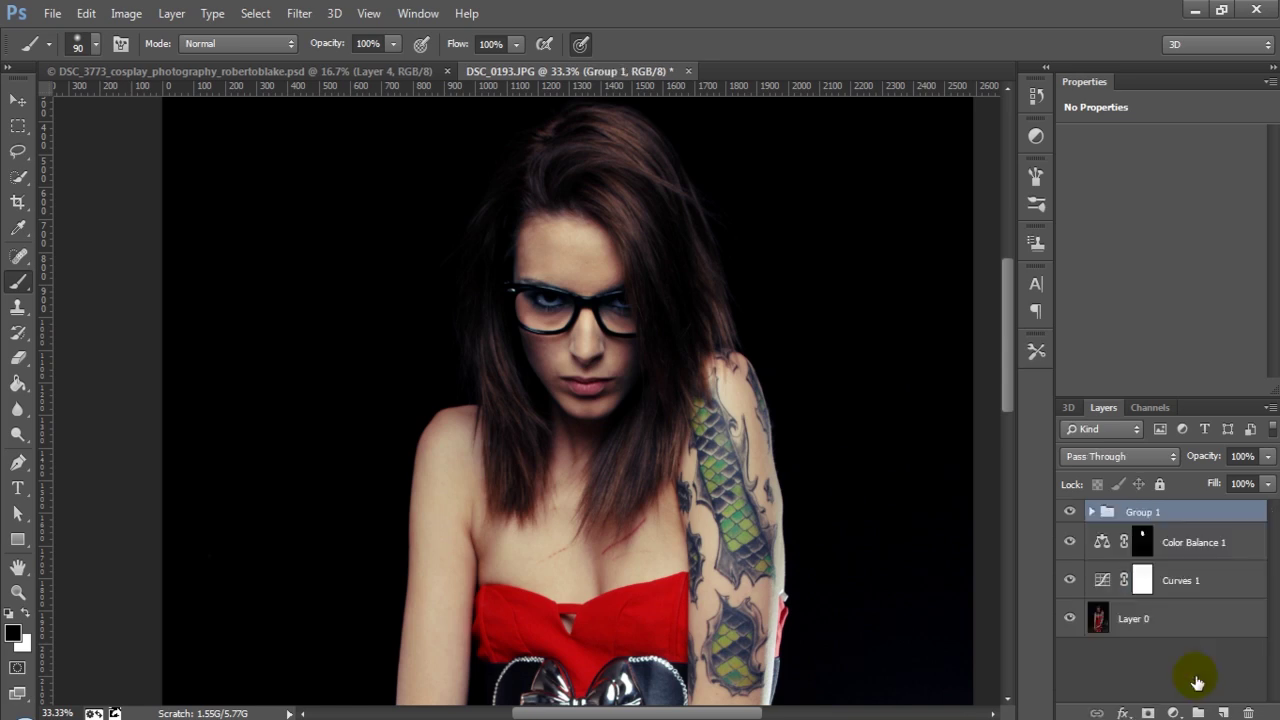
{"action": "left_click", "coordinate": [1170, 558]}
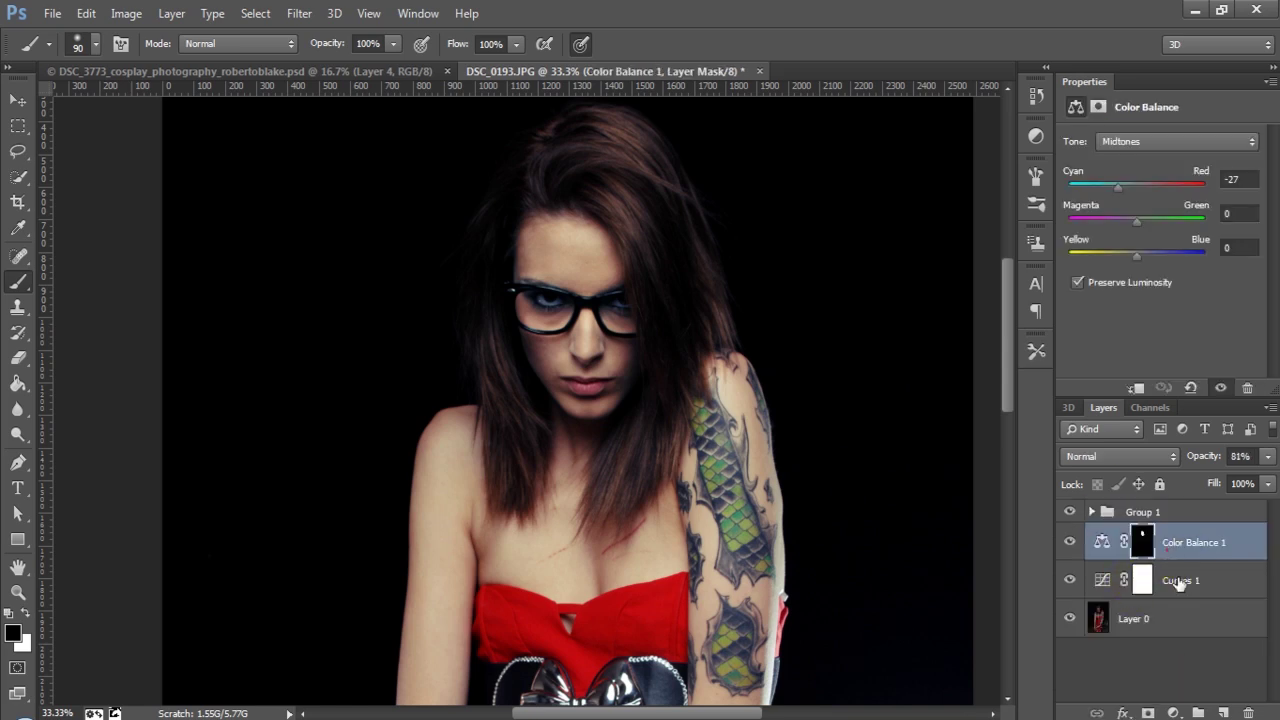
{"action": "left_click", "coordinate": [1181, 590], "text": "shift"}
{"action": "left_click_drag", "start_coordinate": [1181, 590], "coordinate": [1145, 512]}
{"action": "left_click", "coordinate": [1069, 511]}
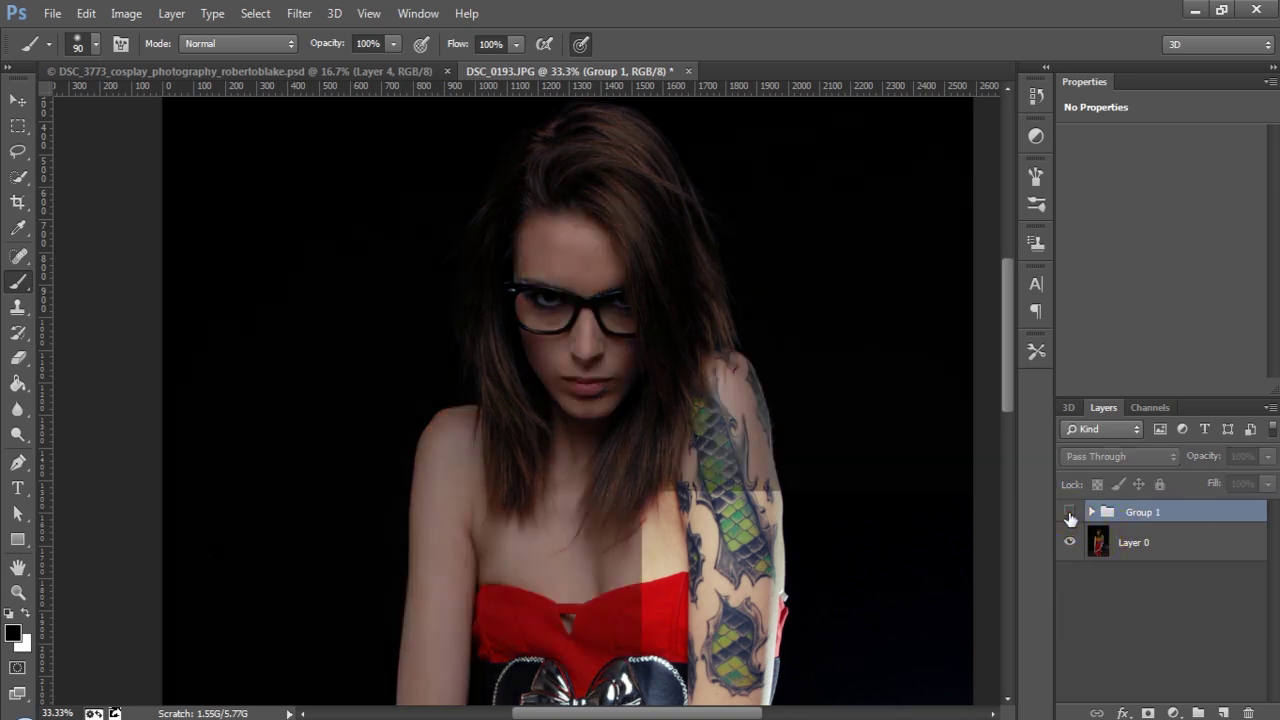
{"action": "left_click", "coordinate": [1069, 512]}
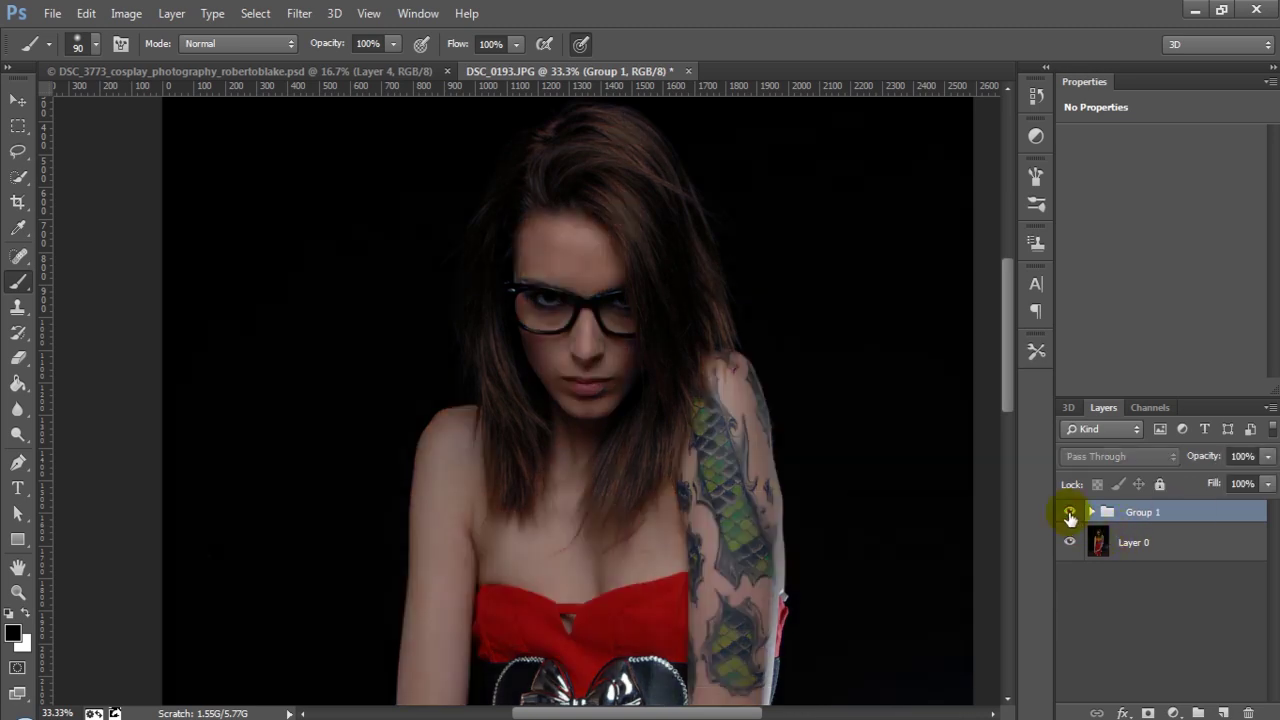